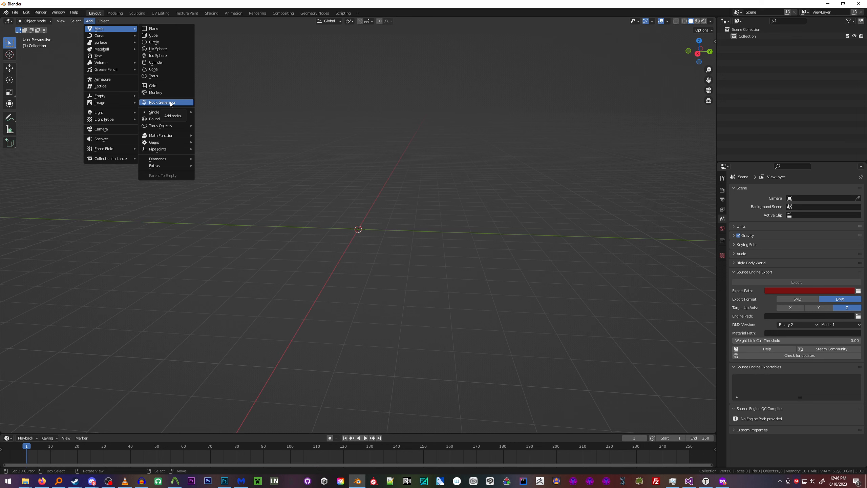
Add generated rocks with the Rock Generator and set the number of rocks to 10
click(170, 102)
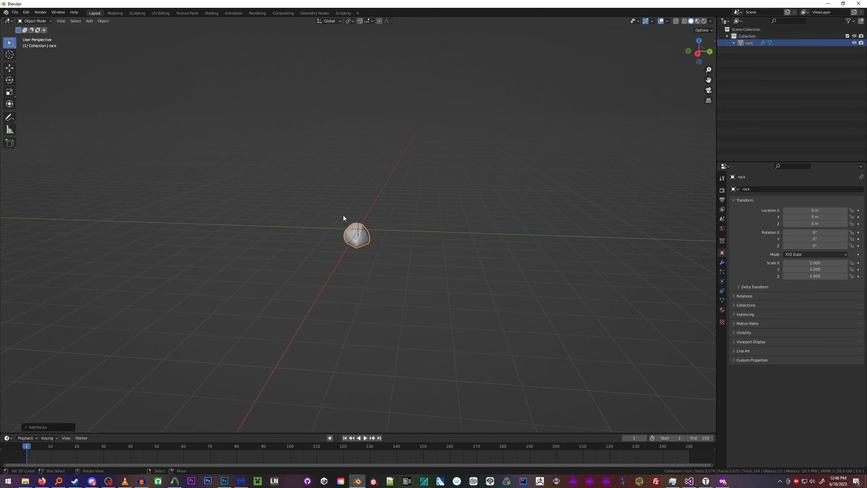
click(28, 426)
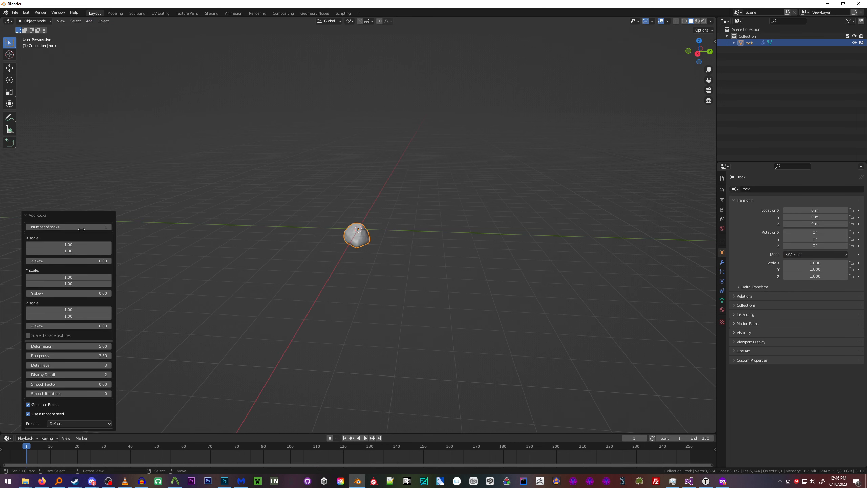
key(Return)
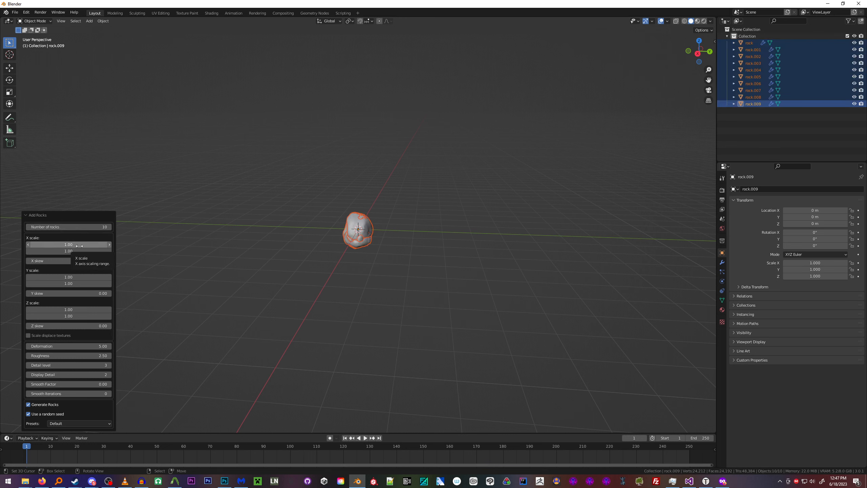
Raise the Y scale range of the generated rocks to elongate them along the Y axis
mouse_move(91, 275)
mouse_down()
mouse_move(109, 276)
mouse_move(77, 275)
mouse_move(89, 275)
mouse_up()
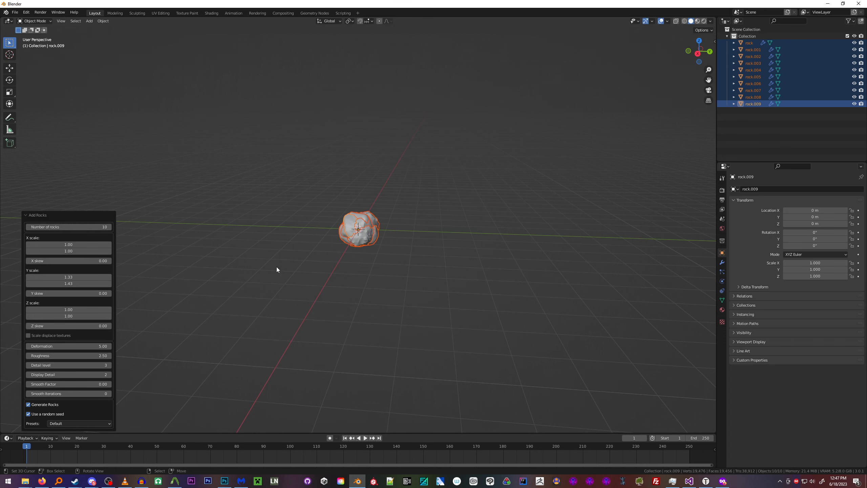
middle_drag(277, 269, 406, 267)
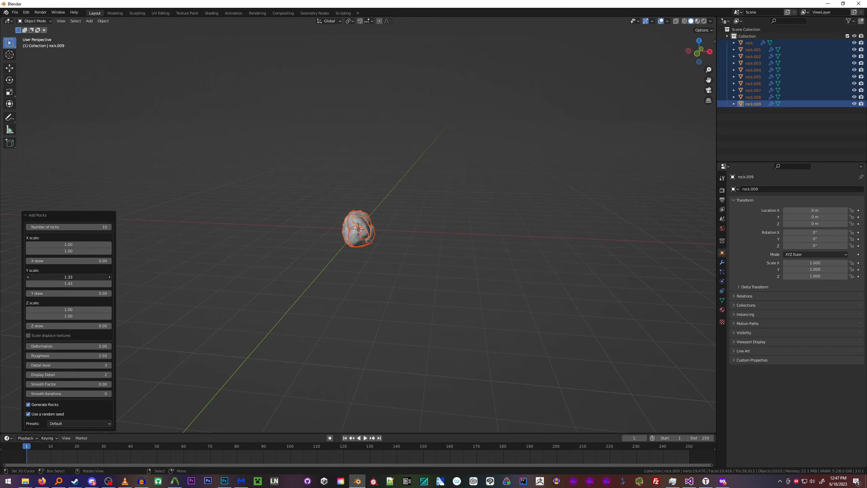
drag(90, 277, 195, 276)
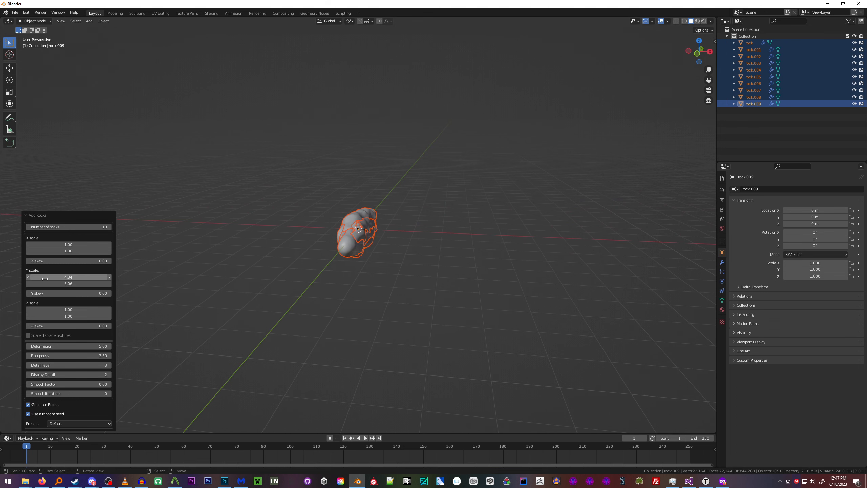
middle_drag(270, 283, 193, 284)
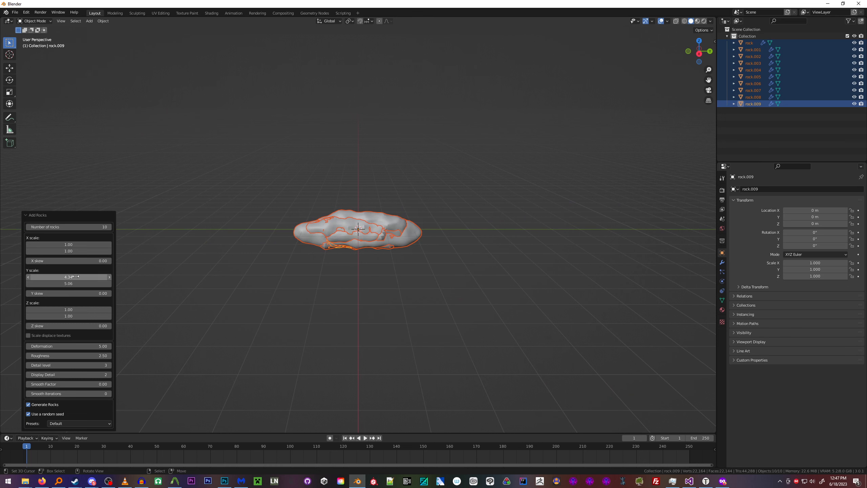
drag(75, 277, 826, 279)
In top view, rotate rock.005 about 34° around Z and move it out of the pile toward positive X and Y
middle_drag(386, 236, 398, 255)
click(375, 234)
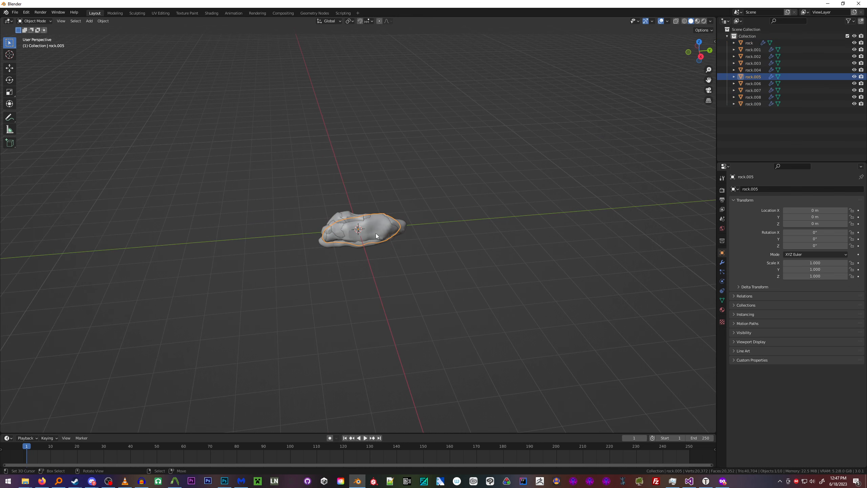
key(KP_7)
key(r)
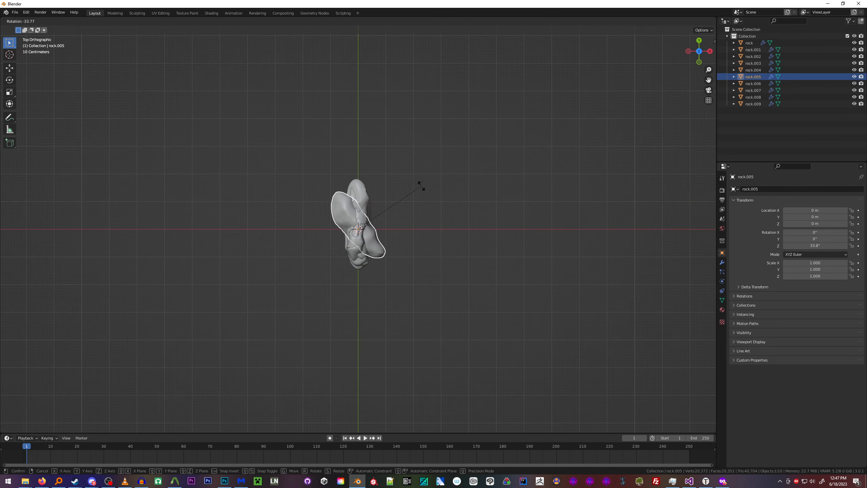
click(420, 184)
key(g)
click(499, 139)
Rotate rock.003 to about -43° around Z, place it near X -2.07 m, Y 1.95 m, and shrink it to about 0.79 by 0.74
right_click(356, 193)
key(r)
click(397, 188)
key(g)
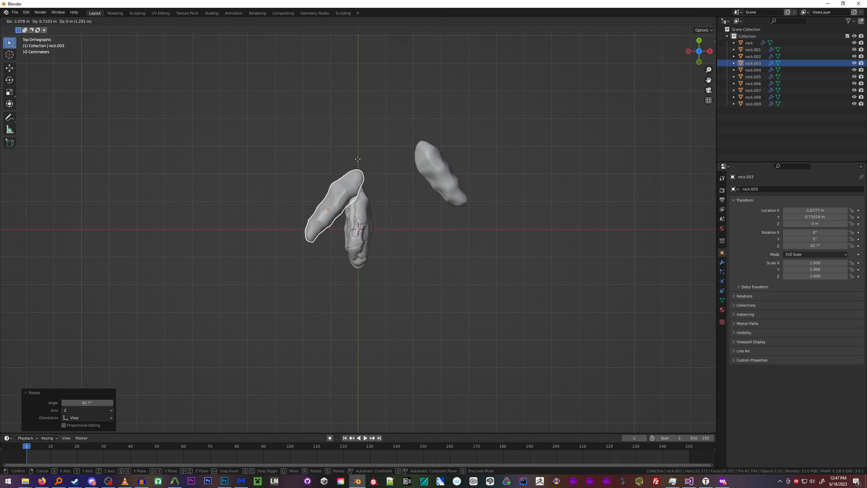
click(339, 139)
key(s)
key(x)
key(y)
click(290, 156)
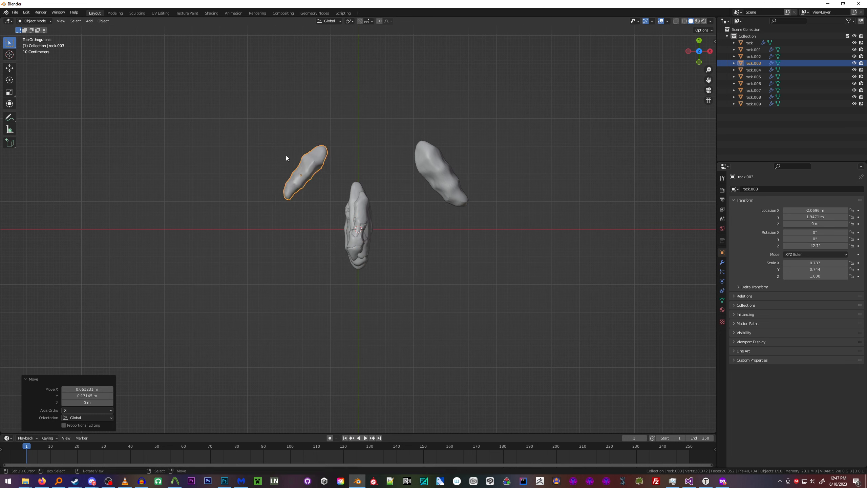
Rotate rock.007 to about -41° around Z, move it out toward positive X and negative Y, and scale it to about 0.49
click(369, 238)
key(r)
click(375, 279)
key(g)
click(464, 330)
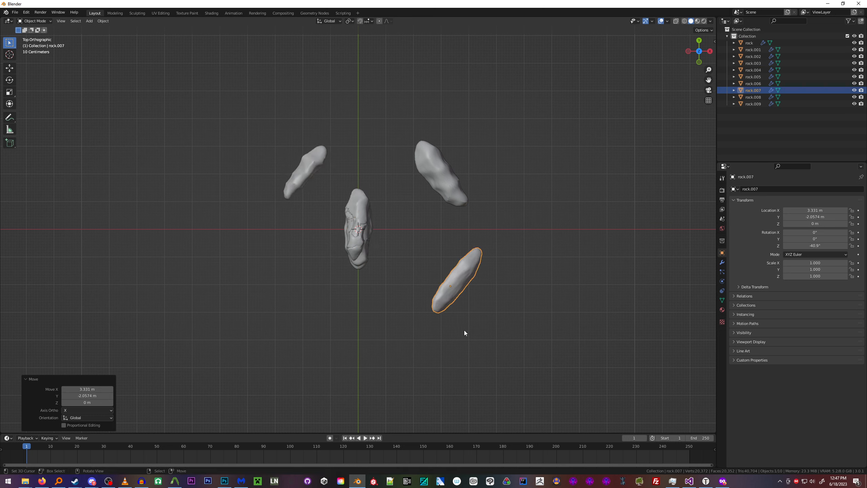
key(s)
click(442, 309)
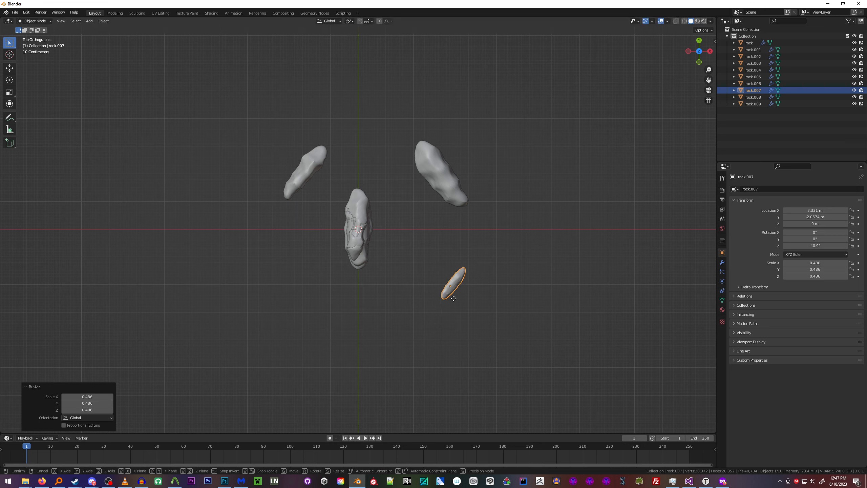
Rotate rock.004 to about 19° around Z and move it to about X -4.8 m, Y -3.1 m
click(367, 231)
key(r)
click(368, 196)
key(g)
click(234, 277)
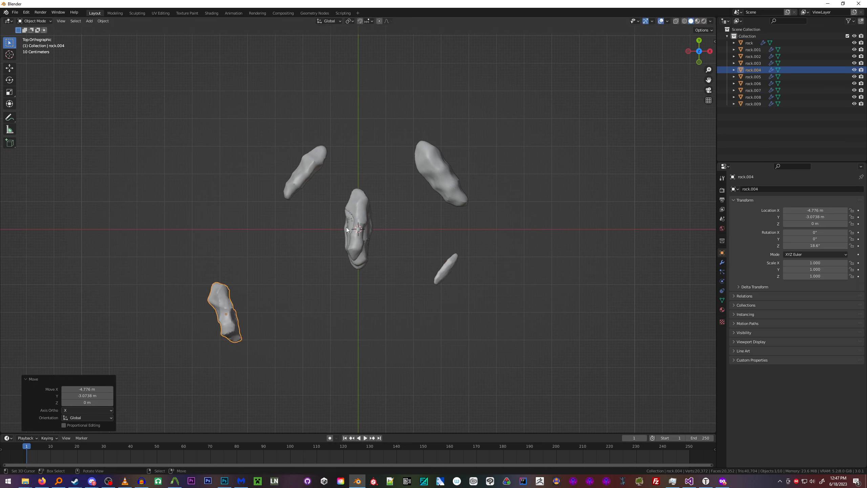
Rotate rock.002 to about -83° around Z and move it to about X 1 m, Y -4.3 m
click(346, 227)
key(r)
click(391, 224)
key(g)
click(420, 347)
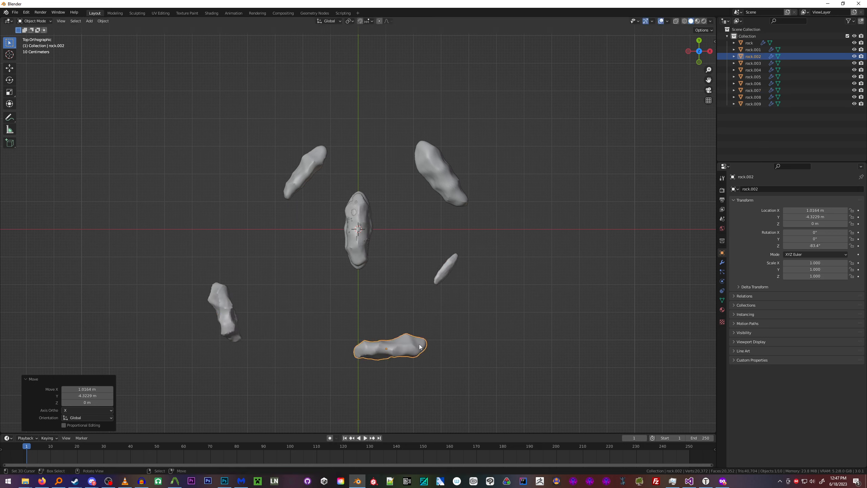
Move rock.006 up and out of the pile to about X -4.1 m, Y 0.6 m, Z 2.8 m
middle_drag(420, 355, 422, 285)
click(350, 228)
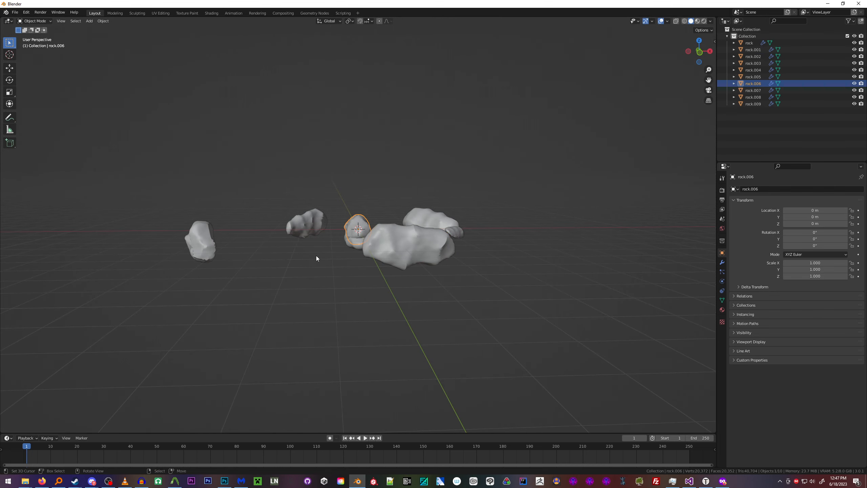
key(g)
click(213, 164)
middle_drag(213, 164, 282, 161)
Try a free trackball rotation on the raised rock.006 and clear its rotation
key(r)
key(r)
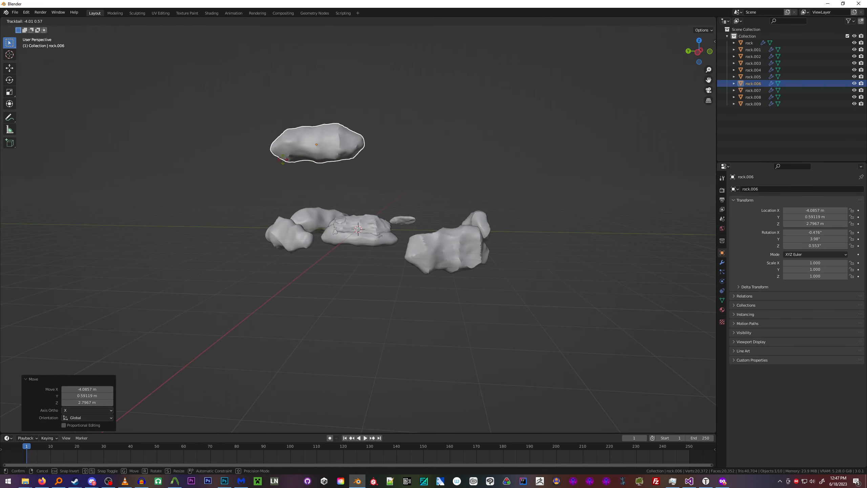
click(284, 155)
key(alt+r)
Stretch rock.006 along the Z axis to a scale of about 1.92
middle_drag(365, 158, 284, 171)
key(s)
key(y)
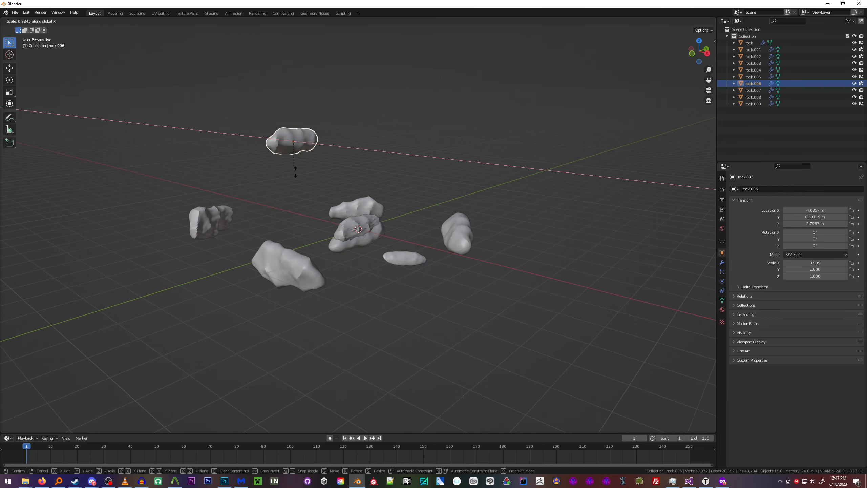
key(x)
key(z)
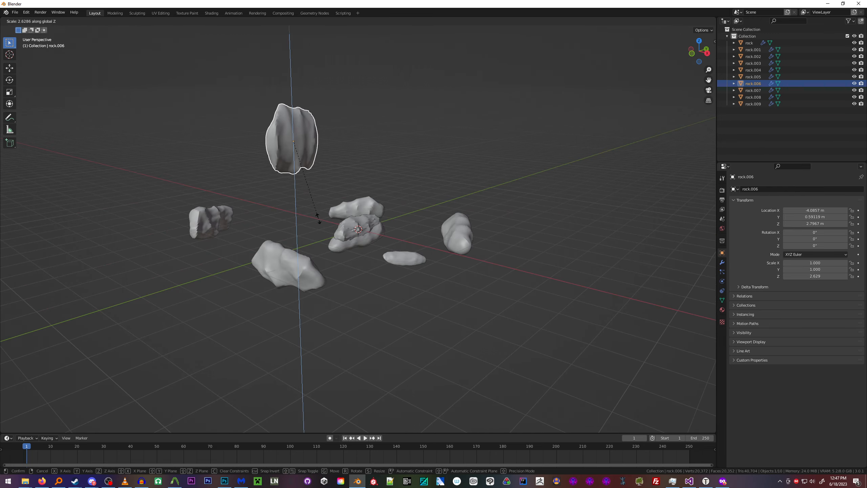
click(315, 196)
Tilt rock.006 by about 26° and move it farther up and outward from the pile
middle_drag(316, 196, 372, 197)
key(r)
click(230, 131)
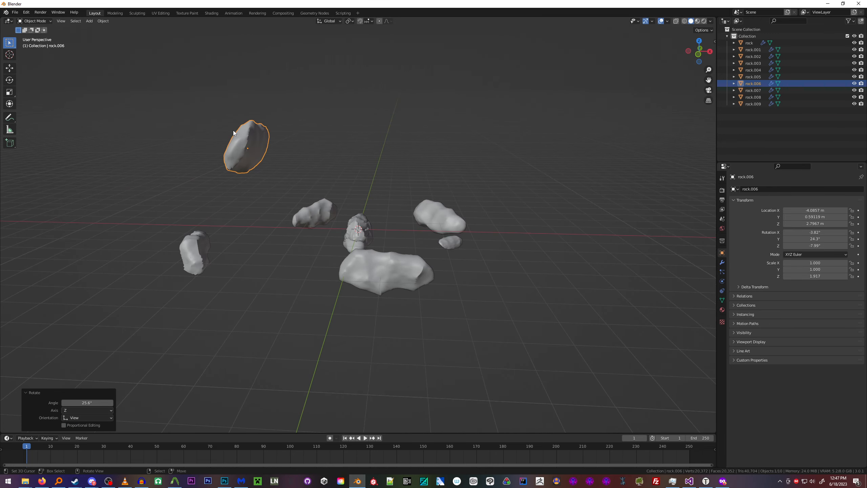
key(g)
click(210, 124)
In top view, turn rock.008 nearly crosswise around Z and move it out along positive Y
middle_drag(317, 189, 318, 194)
click(348, 219)
key(KP_7)
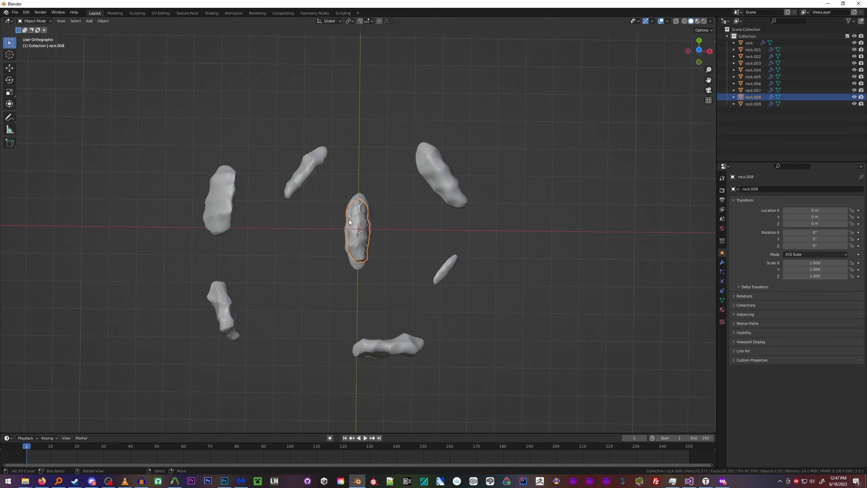
key(r)
click(400, 250)
Rotate rock.001 to about -116° around Z and move it to about X -1.7 m, Y -2.9 m
click(367, 219)
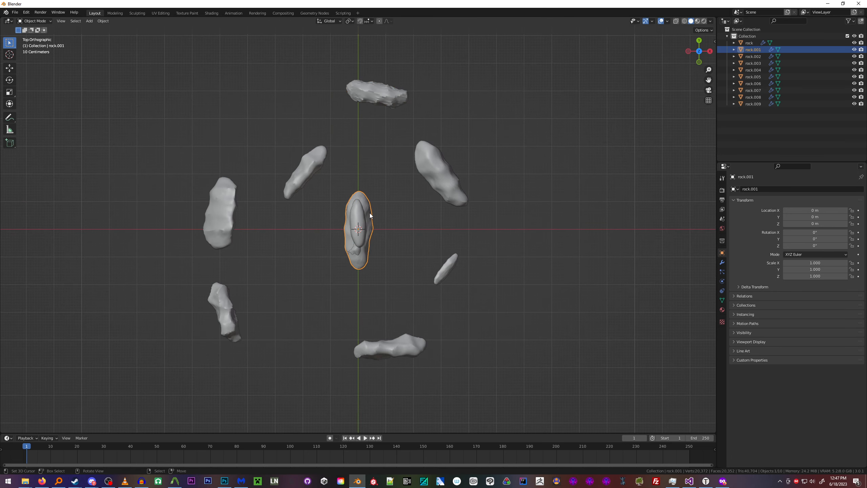
key(r)
click(373, 262)
key(g)
click(325, 342)
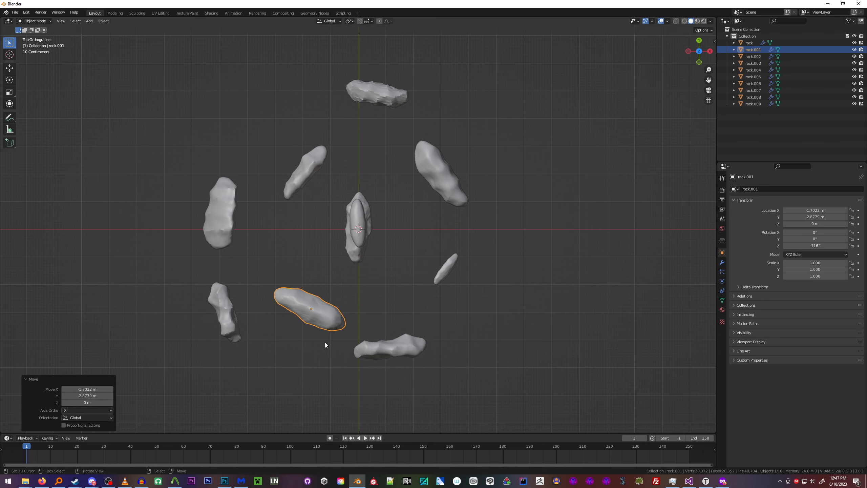
Raise rock.001 above the ground by about 1.9 m, shifting it to about X -1.95 m, Y -3.26 m
middle_drag(336, 320, 358, 232)
key(g)
click(355, 164)
Scale rock.001 uniformly to about 0.69 and nudge it slightly upward
middle_drag(362, 158, 236, 186)
key(s)
key(y)
right_click(232, 188)
key(s)
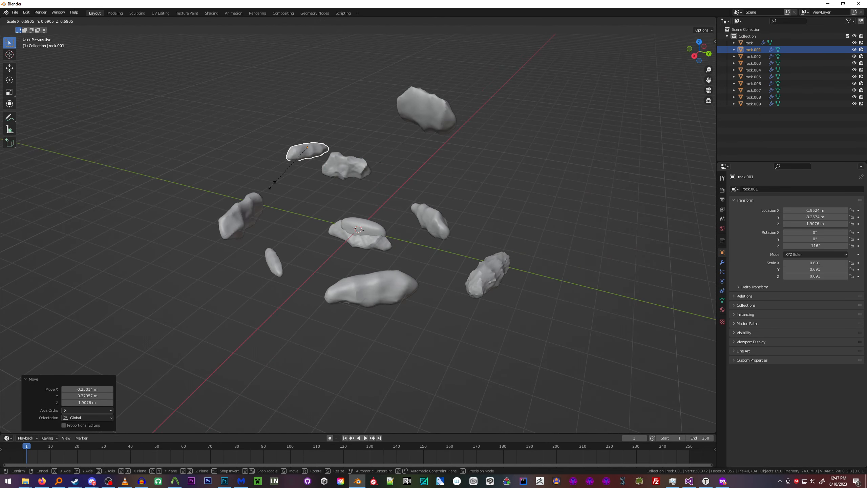
click(271, 185)
key(g)
click(271, 179)
In top view, rotate the smooth rock to about -41° around Z and move it out toward negative X and positive Y
click(428, 220)
click(379, 226)
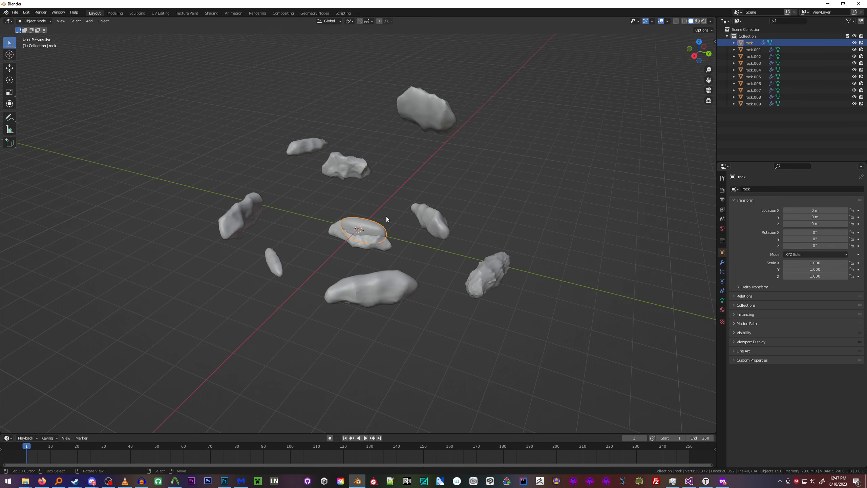
key(KP_7)
key(r)
click(445, 244)
key(g)
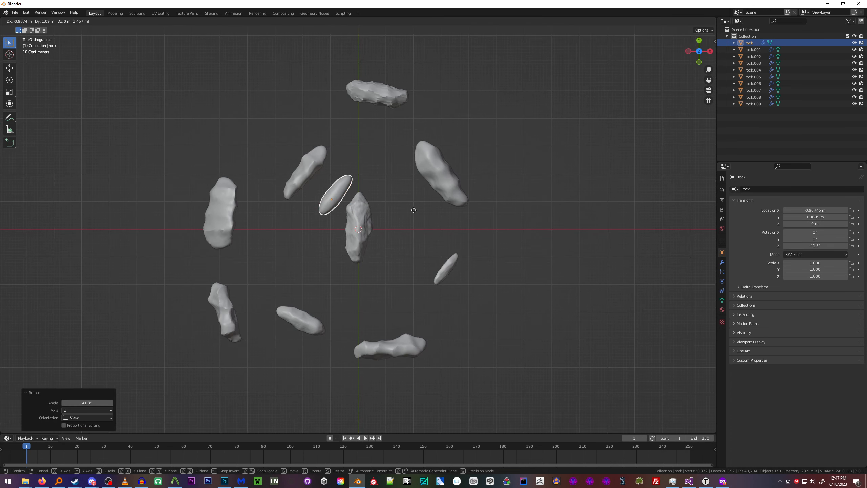
click(283, 81)
Enlarge the smooth rock to a scale of about 2.25 and position it near X -7.2 m, Y 6.5 m, Z 1.1 m
key(s)
click(396, 103)
key(g)
click(363, 105)
middle_drag(307, 152, 265, 100)
key(g)
click(392, 104)
In top view, rotate rock.009 to about 41° around Z and move it to about X 6.9 m, Y 5.1 m
click(371, 224)
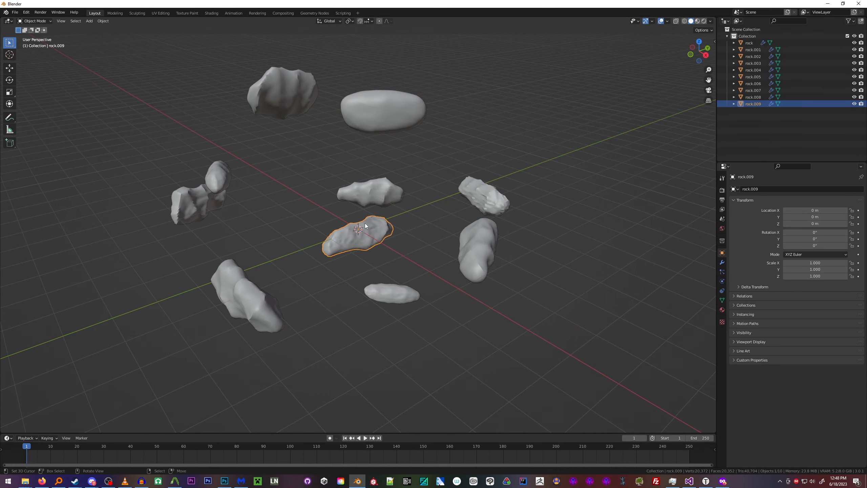
key(KP_7)
key(r)
click(364, 183)
key(g)
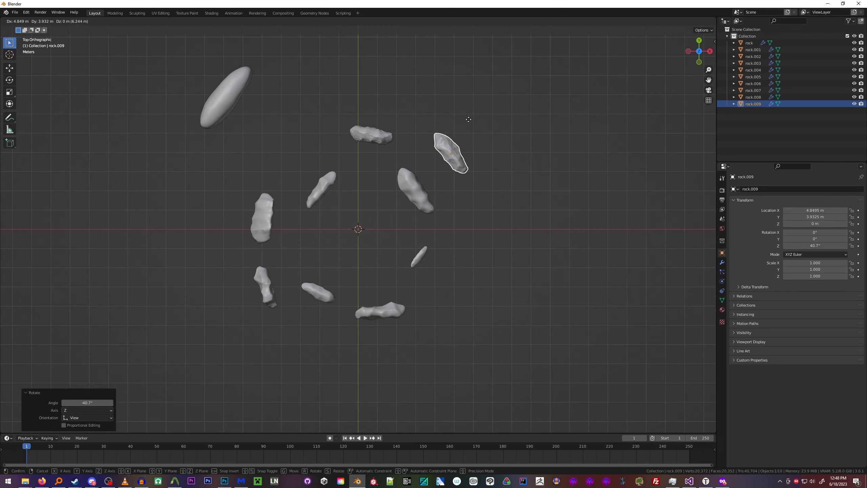
click(506, 97)
In front view, freely tilt rock.009 to about -76° in X, 31° in Y and -1° in Z
middle_drag(506, 98, 532, 97)
key(KP_1)
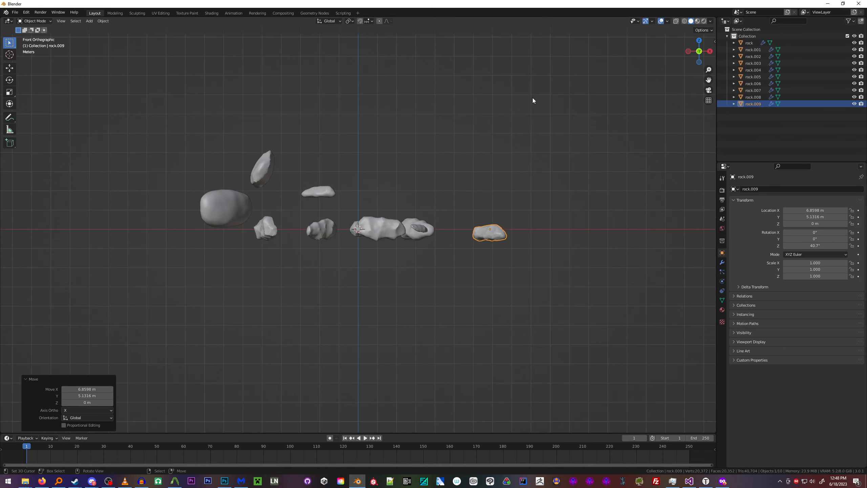
key(r)
key(r)
click(492, 216)
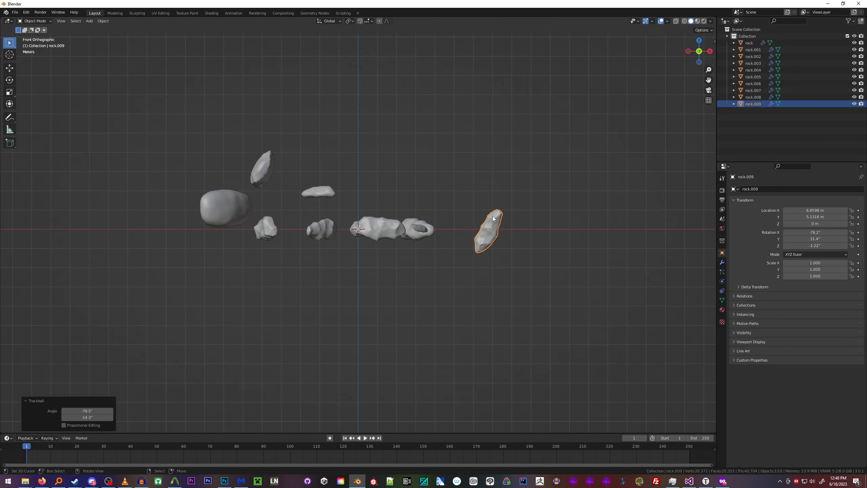
Scale rock.009 uniformly by about 1.45 and stretch it along the global X axis by about 1.86
key(s)
click(543, 215)
key(s)
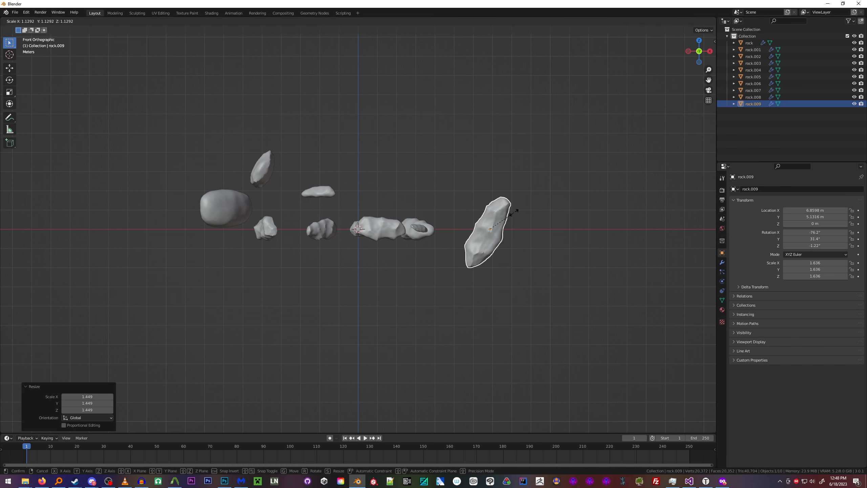
key(z)
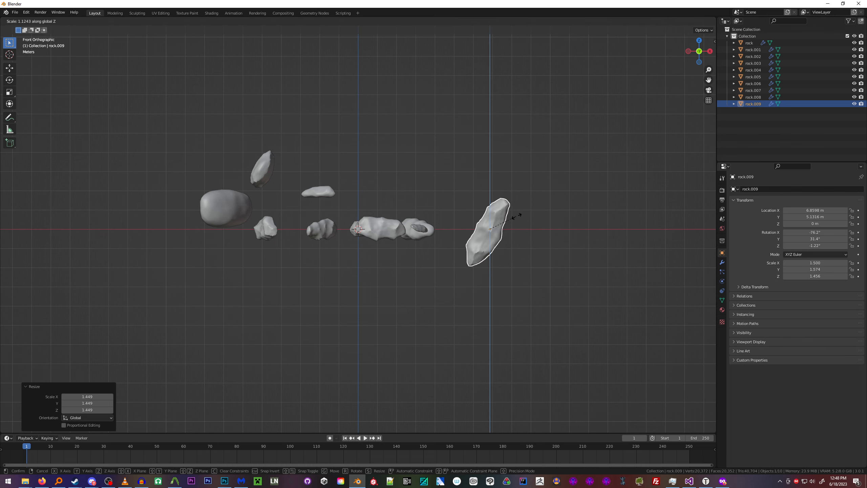
key(x)
click(534, 217)
Freely rotate rock.009 and raise it to about X 7.1 m, Y 5.2 m, Z 1.5 m
middle_drag(535, 218, 571, 231)
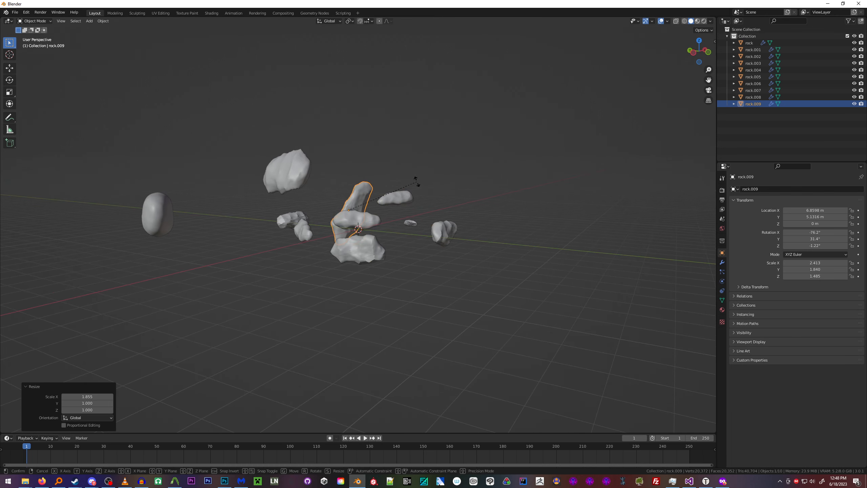
key(r)
key(r)
click(385, 186)
key(g)
click(382, 162)
Rotate rock.009 by about 41° in the current view and adjust its position slightly
key(r)
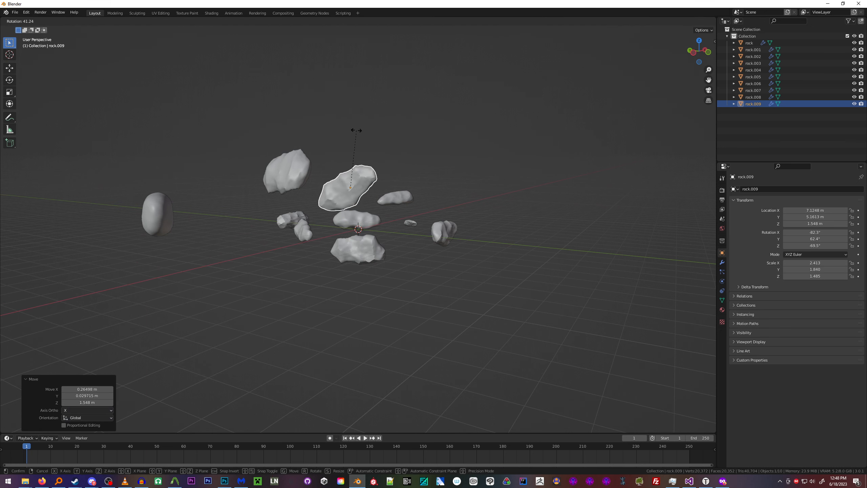
click(356, 131)
key(g)
click(360, 126)
In top view, rotate the smooth rock named rock to about -48° in Z and move it to about X -5.9 m, Y 5.9 m
middle_drag(371, 128, 292, 131)
click(364, 181)
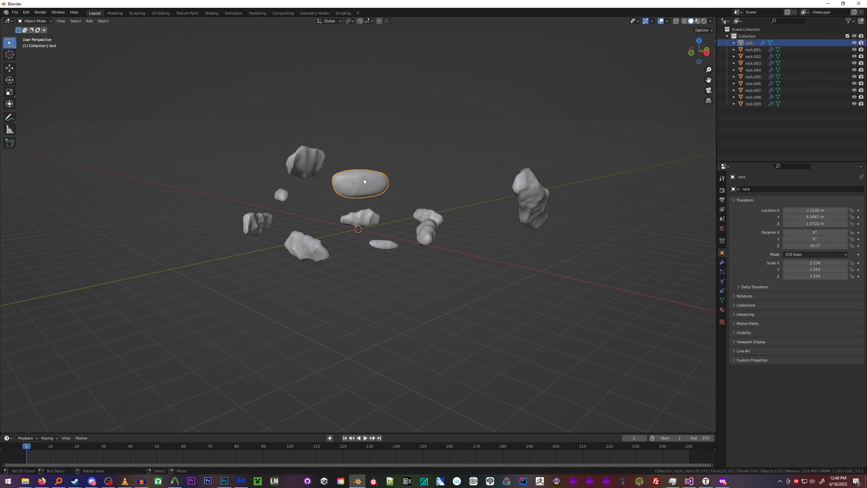
key(KP_7)
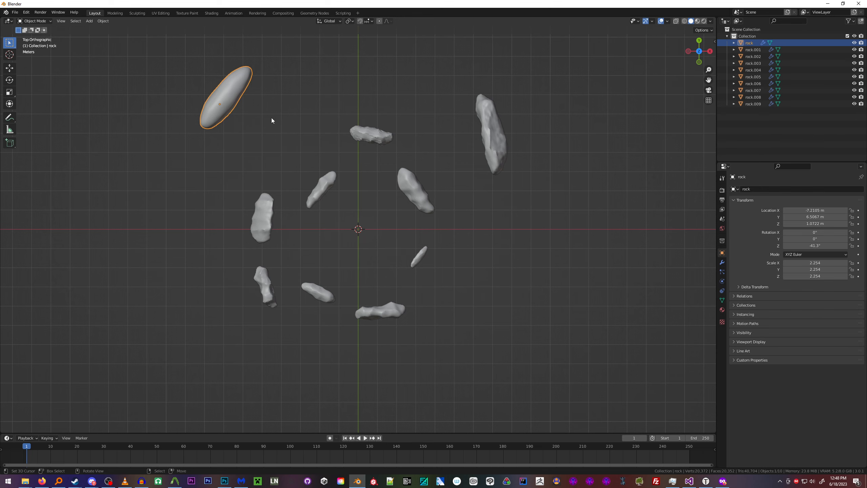
key(r)
click(276, 127)
key(g)
click(301, 138)
right_click(333, 189)
middle_drag(343, 211, 308, 144)
right_click(360, 193)
key(KP_7)
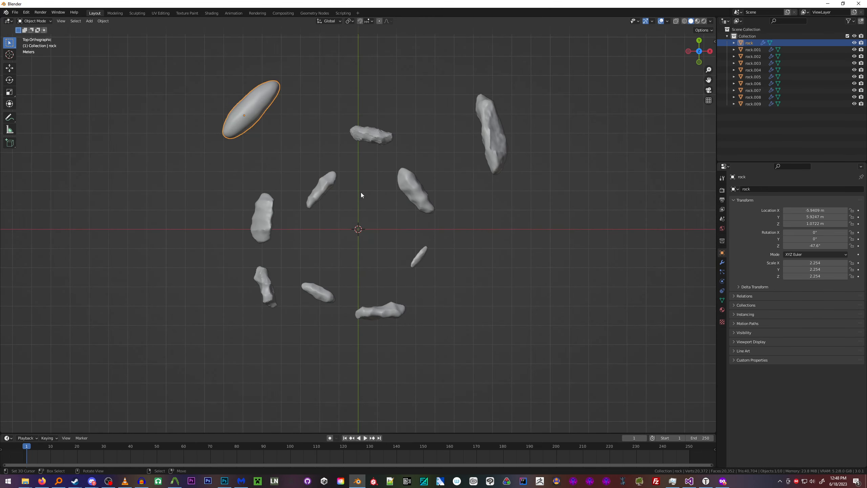
Rotate the smooth rock further in top view and move it to about X -3.8 m, Y 7.5 m
key(r)
click(316, 146)
key(g)
click(336, 134)
middle_drag(336, 134, 304, 74)
Tilt the smooth rock in front view so its long side slopes diagonally
key(KP_1)
key(r)
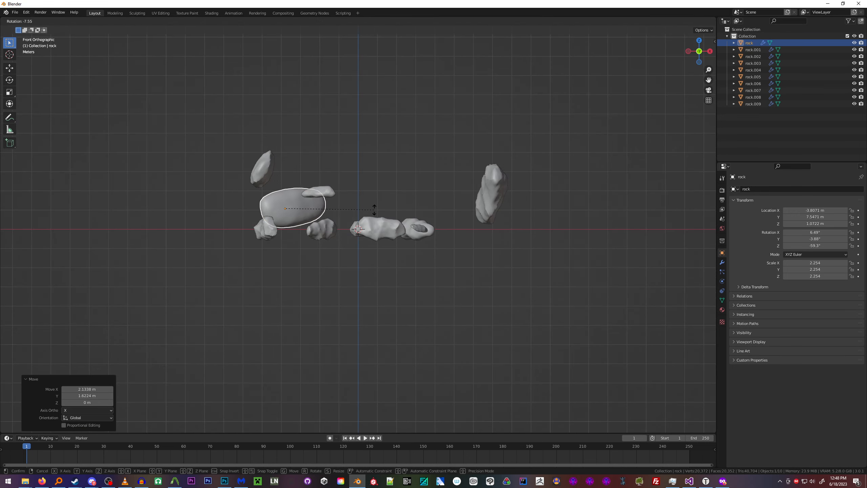
click(379, 138)
Freely rotate rock.002 in front view so it lies at a diagonal tilt
click(389, 232)
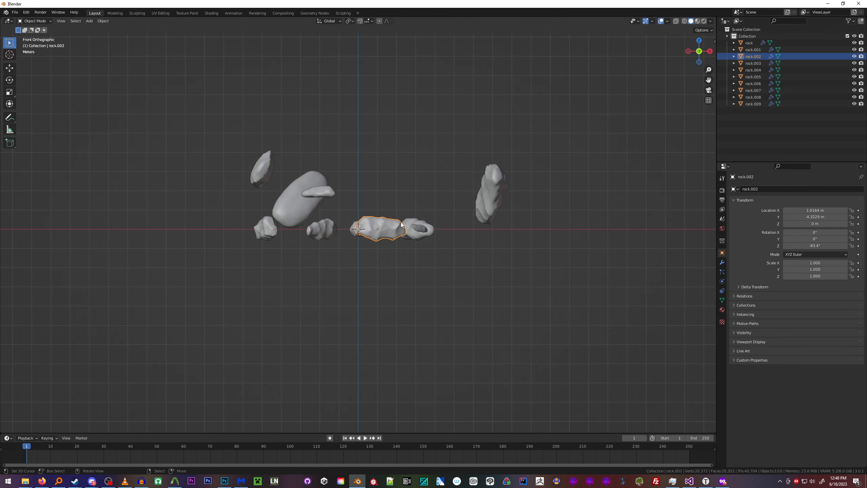
key(r)
key(r)
click(411, 248)
Scale rock.007 uniformly to about 0.88 and raise it to about X 3.5 m, Z 1.5 m
click(419, 229)
key(s)
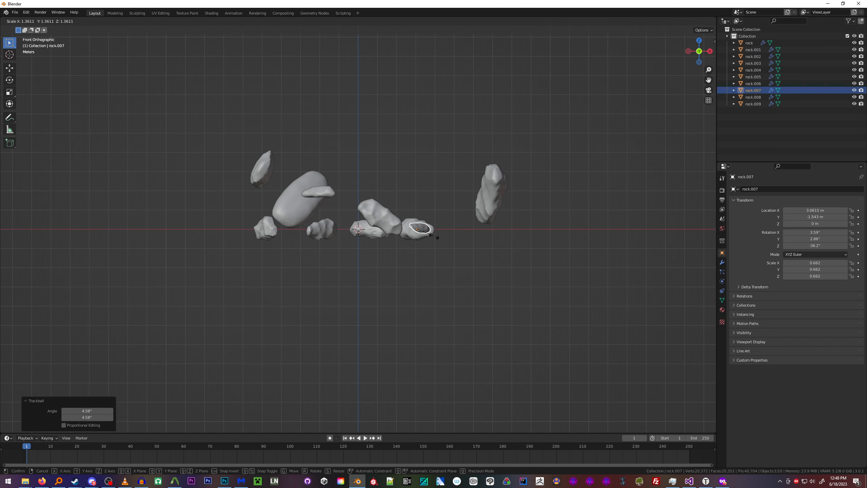
click(436, 236)
key(g)
click(433, 219)
middle_drag(433, 219, 333, 228)
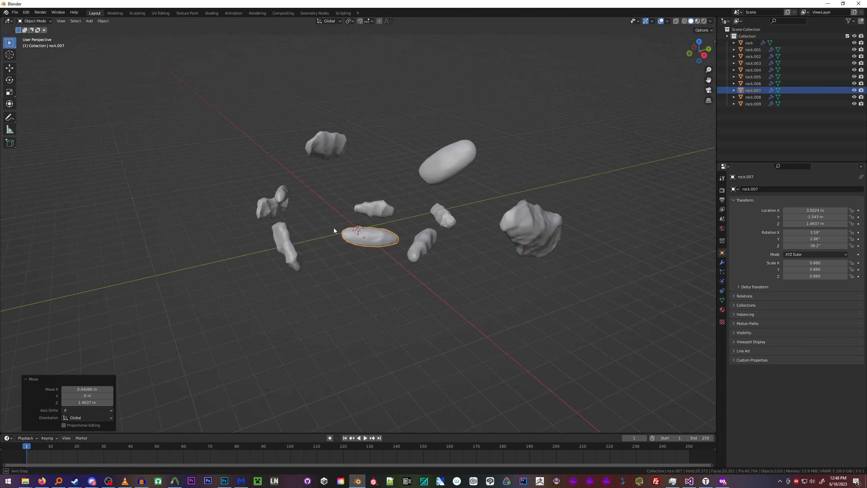
Duplicate rock.003 and rotate the copy in top view to about 18.5° in Z
click(387, 206)
key(ctrl+c)
key(ctrl+v)
key(KP_7)
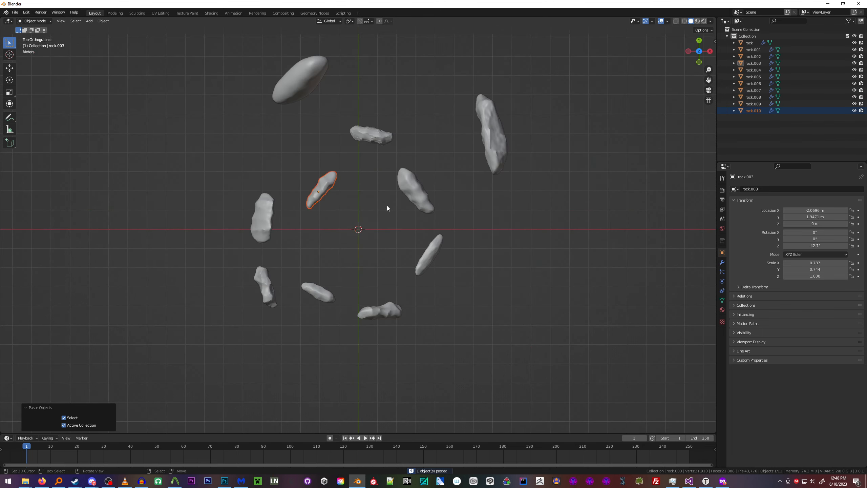
key(r)
click(368, 149)
Move the rock.003 copy to about X -8.5 m, Y -4.1 m, Z 0.8 m and scale it up uniformly by about 3.2
key(g)
click(260, 274)
middle_drag(260, 274, 277, 208)
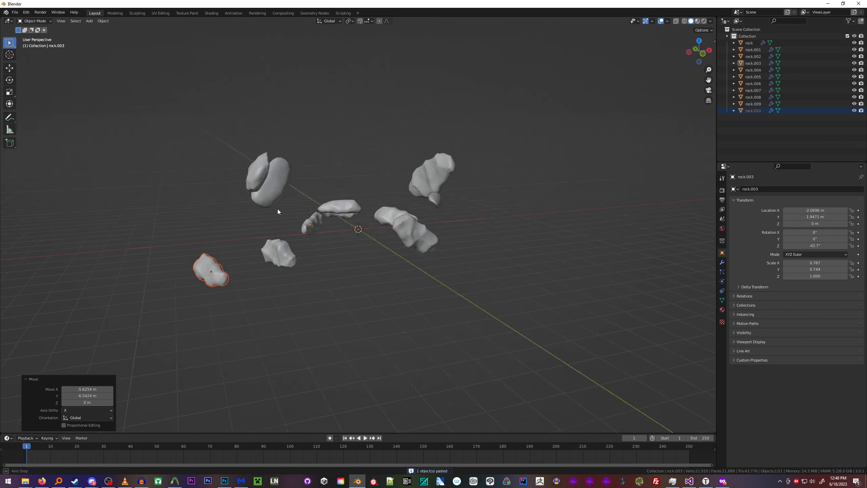
key(g)
click(432, 214)
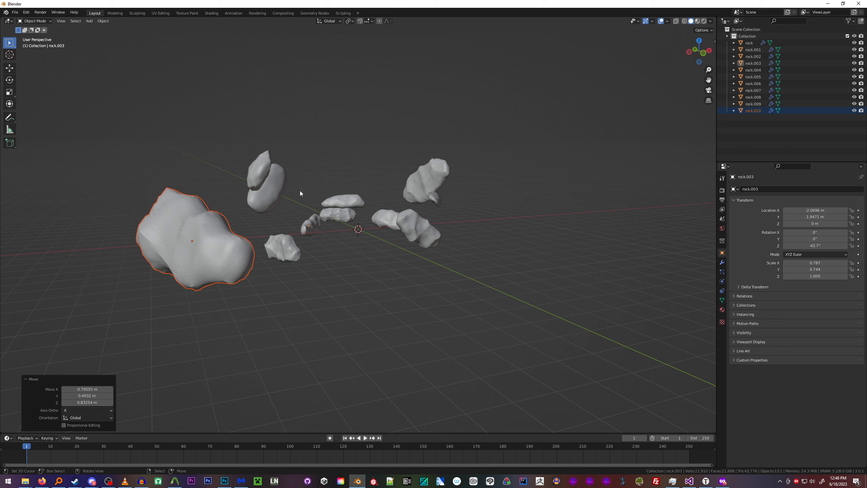
Duplicate rock.001 and move the copy by about 2.5 m in X, 4.4 m in Y and 2.0 m in Z
click(343, 201)
key(ctrl+c)
key(ctrl+v)
middle_drag(398, 229, 480, 222)
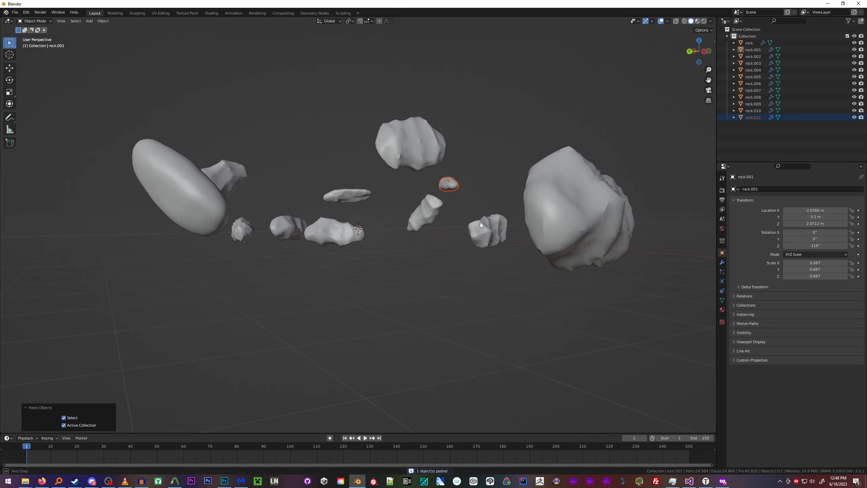
key(g)
click(357, 157)
Stretch the rock.001 copy along the global Y axis by about 3.05 and freely rotate it by about -25° and 31°
key(s)
key(y)
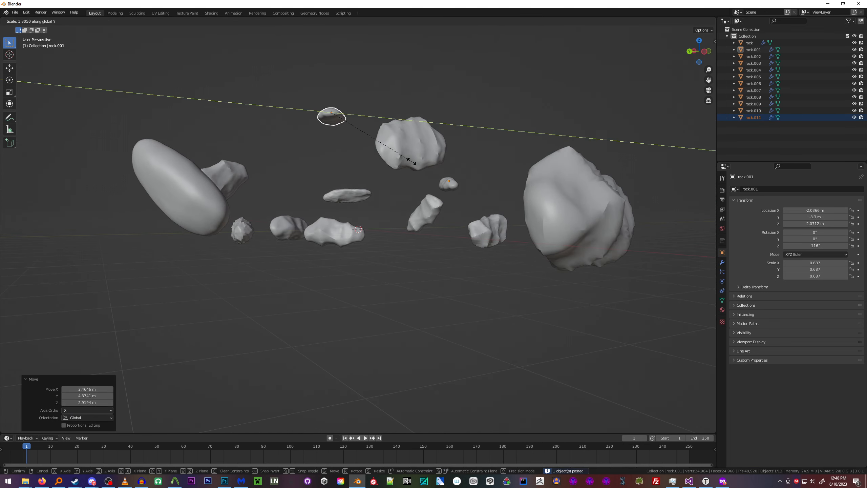
click(479, 172)
middle_drag(479, 172, 342, 175)
key(r)
key(r)
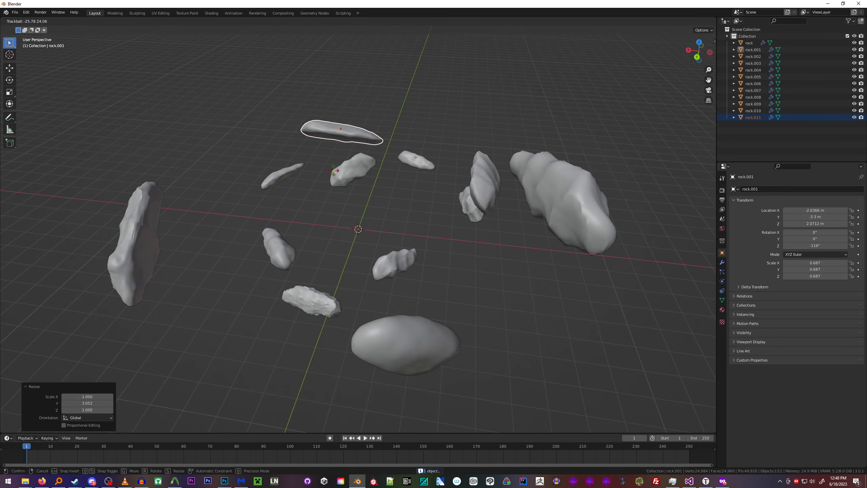
click(337, 170)
In top view, move rock.011 close to the world origin and freely rotate it slightly
key(KP_7)
key(g)
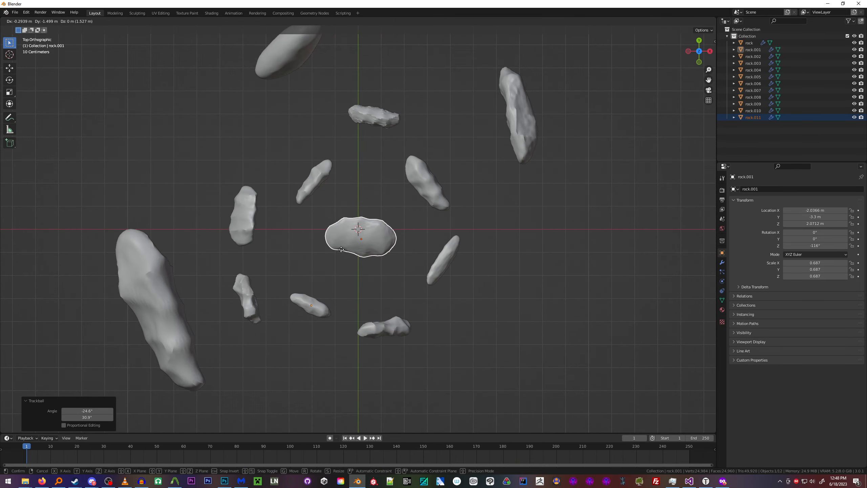
click(345, 255)
key(r)
key(r)
click(348, 259)
middle_drag(347, 258, 395, 201)
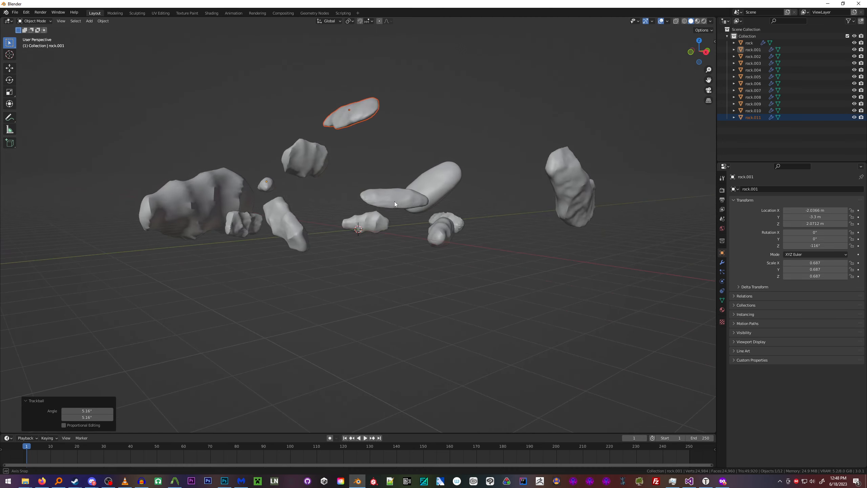
Stretch rock.007 along the global Z axis and reposition it among the surrounding rocks
click(395, 201)
key(s)
key(z)
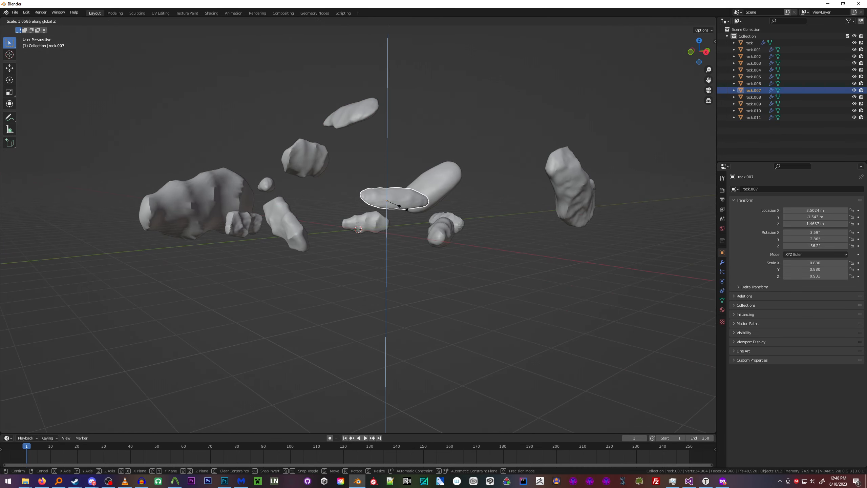
click(417, 209)
middle_drag(423, 209, 431, 187)
key(g)
click(391, 208)
Duplicate rock.003, raise the copy above the original, and freely rotate it by about 29° and -6°
click(391, 209)
key(ctrl+c)
key(ctrl+v)
key(g)
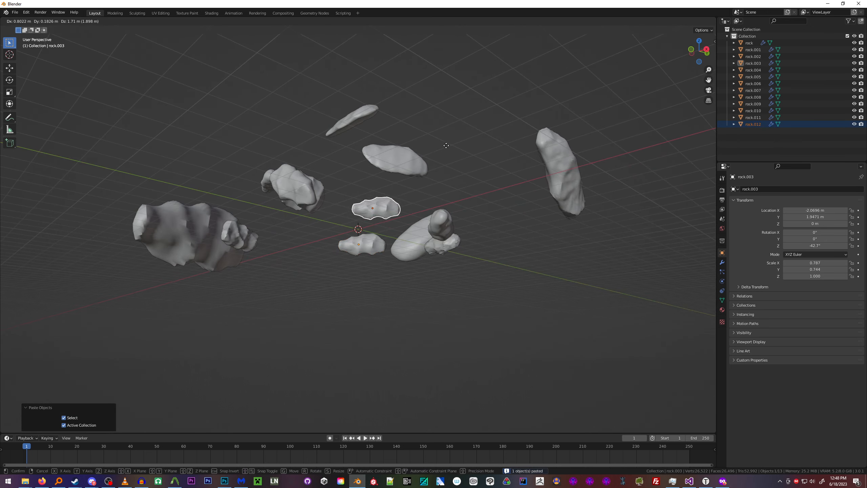
click(452, 136)
key(r)
key(r)
click(446, 155)
middle_drag(445, 155, 513, 207)
Scale rock.012 uniformly by about 1.74 and move it out to about Y 9.2 m, Z 6.0 m
key(g)
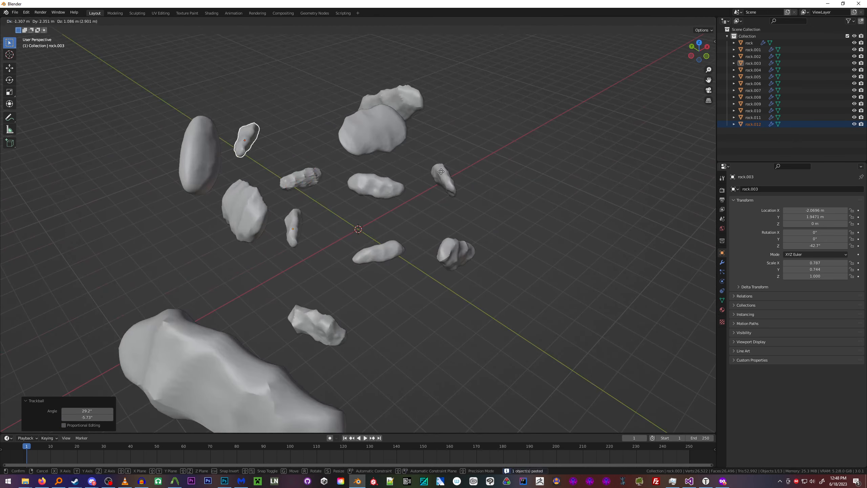
click(441, 172)
middle_drag(441, 171, 286, 82)
key(s)
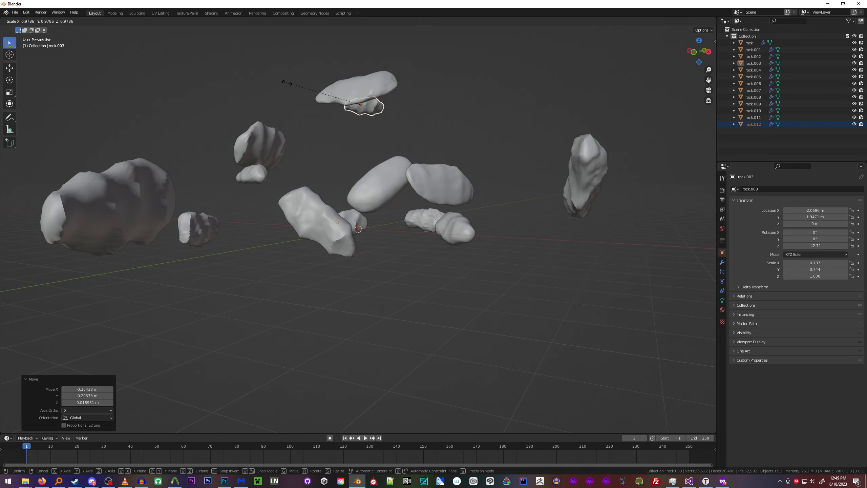
click(223, 90)
key(g)
click(218, 88)
Select the large rock.010 and rotate it in top view to a new heading
middle_drag(217, 88, 289, 138)
click(290, 137)
key(KP_7)
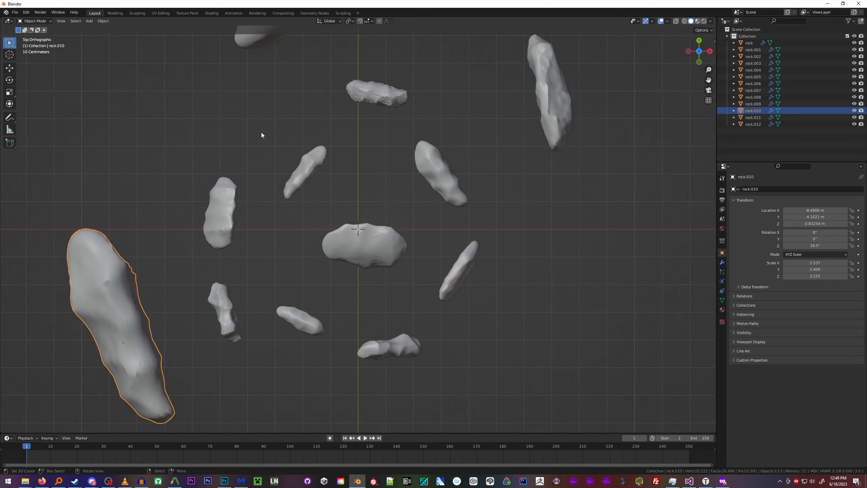
key(r)
click(289, 274)
middle_drag(288, 274, 362, 215)
Select all rocks from rock to rock.012 and join them into a single object with rock.012 active
click(753, 124)
shift+click(750, 43)
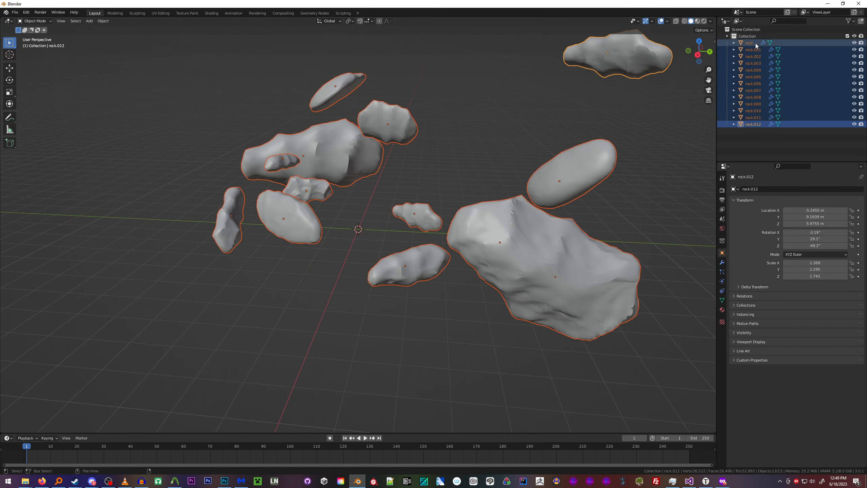
key(ctrl+j)
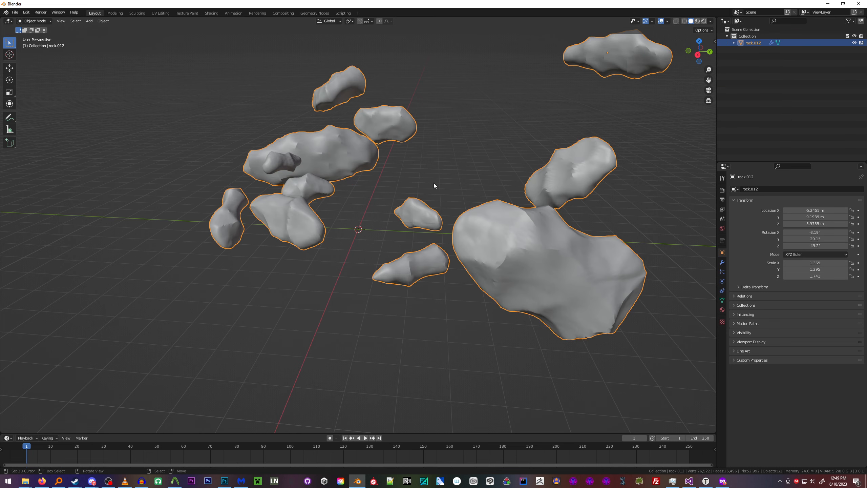
Apply the Subsurf, Subsurf.001 and Displace modifiers of the joined rocks
click(724, 313)
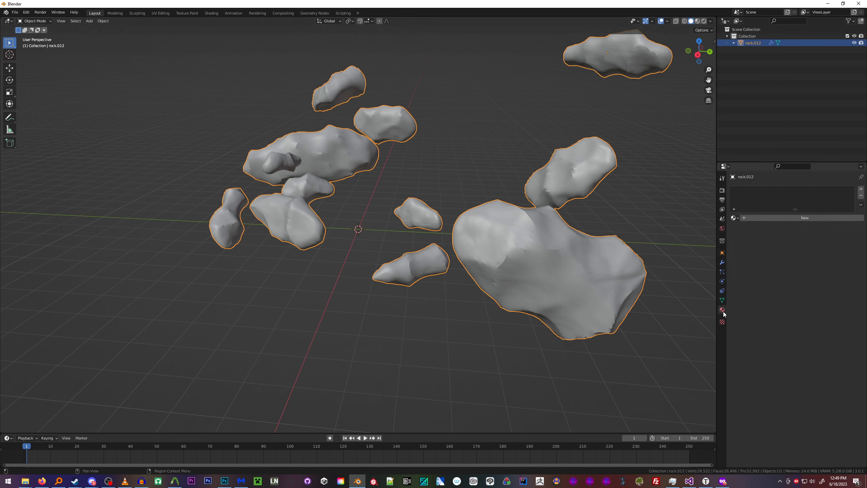
click(723, 302)
click(722, 262)
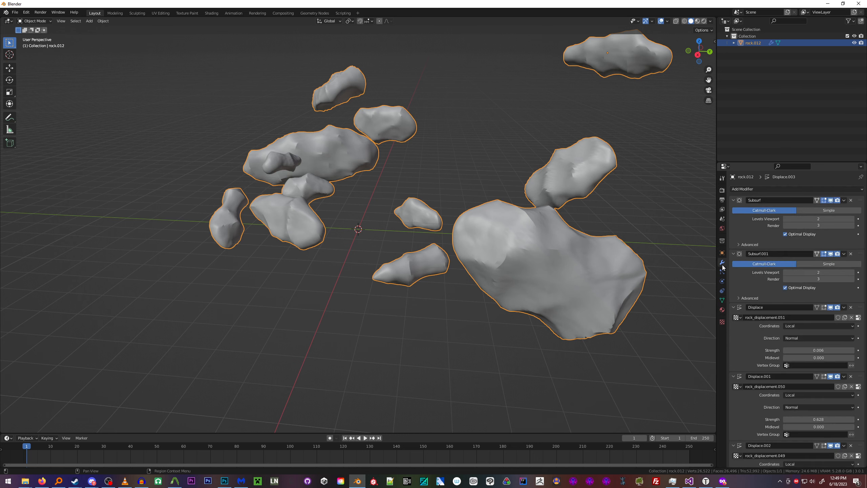
click(844, 201)
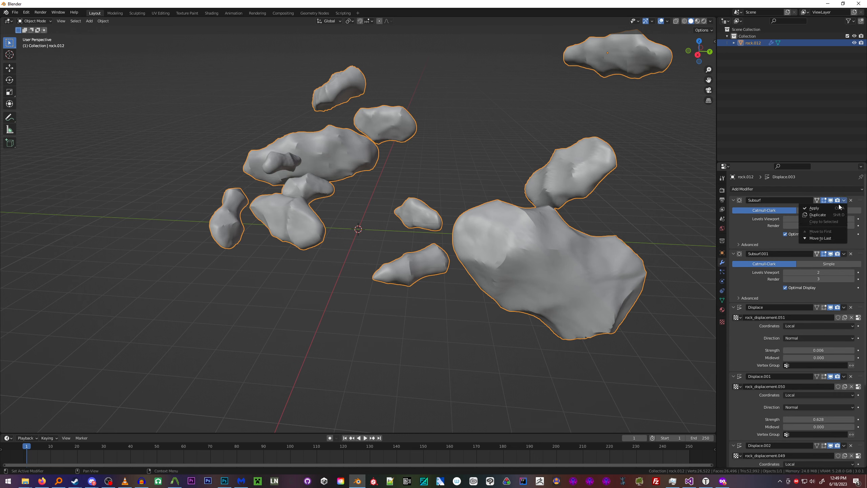
click(839, 207)
click(844, 201)
click(839, 207)
click(845, 201)
click(839, 207)
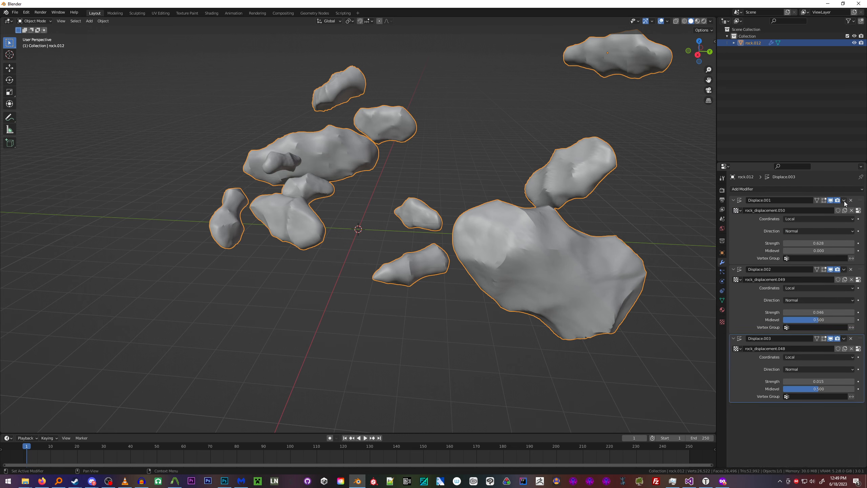
Apply the remaining Displace.001, Displace.002 and Displace.003 modifiers of the joined rocks
click(844, 201)
click(841, 208)
click(845, 201)
click(841, 207)
click(844, 201)
click(840, 207)
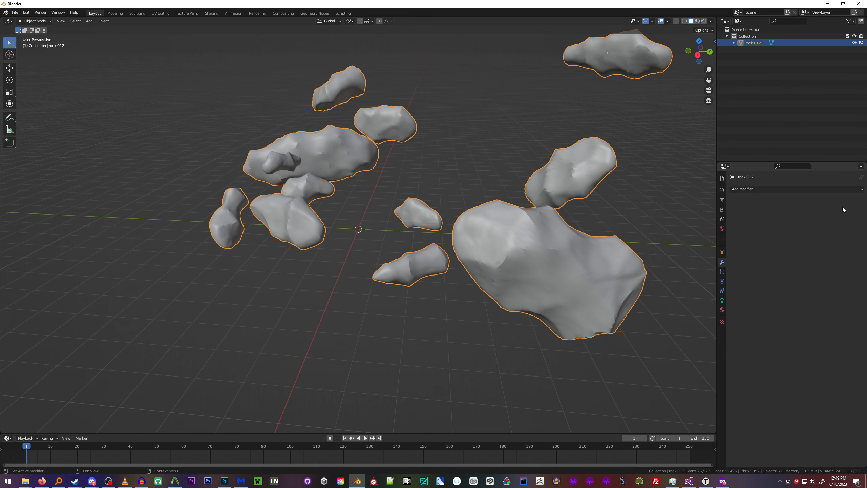
Apply all transforms (location, rotation and scale) to the joined rocks
middle_drag(495, 185, 415, 189)
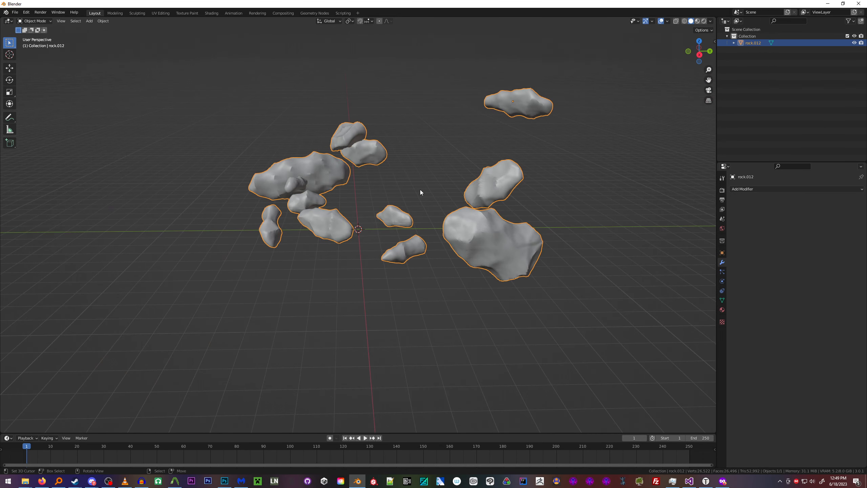
key(F3)
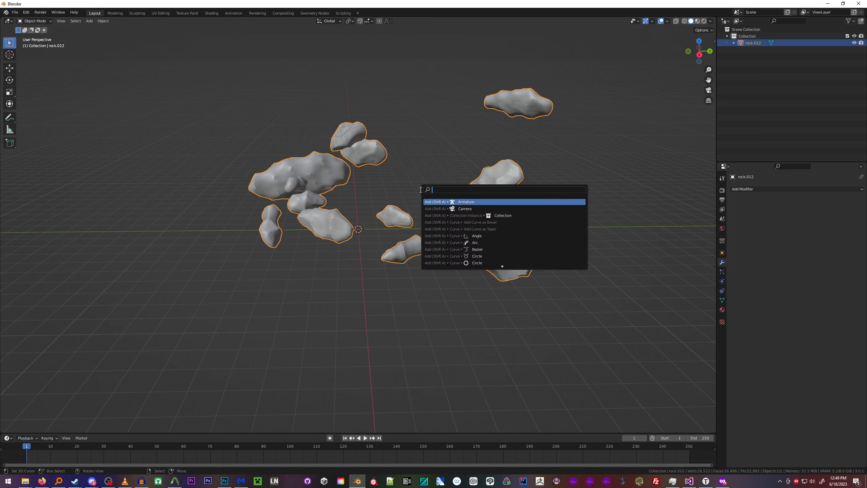
text(apply all trans)
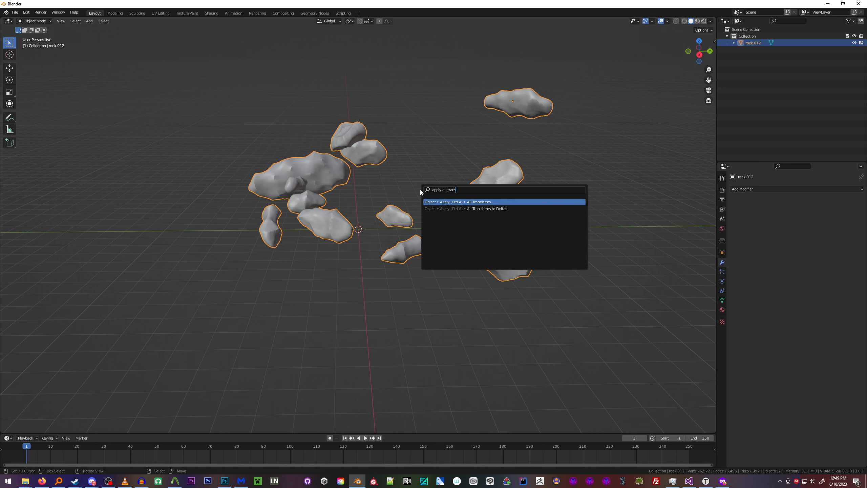
key(Return)
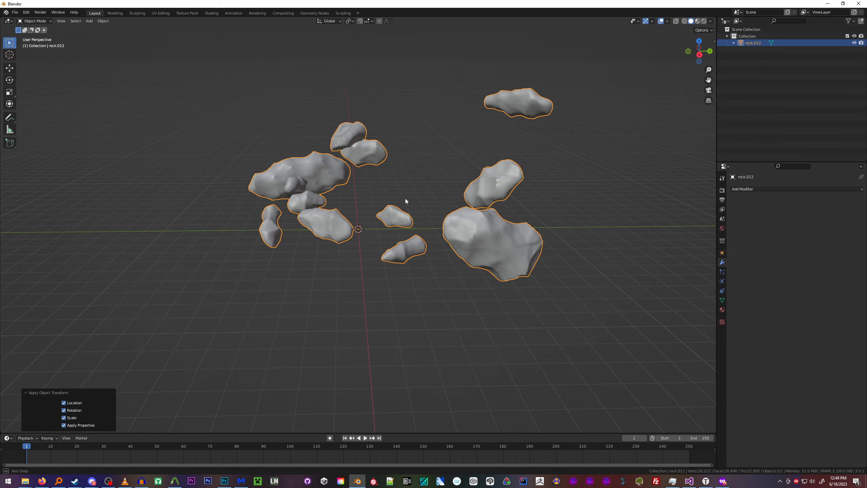
middle_drag(405, 197, 365, 240)
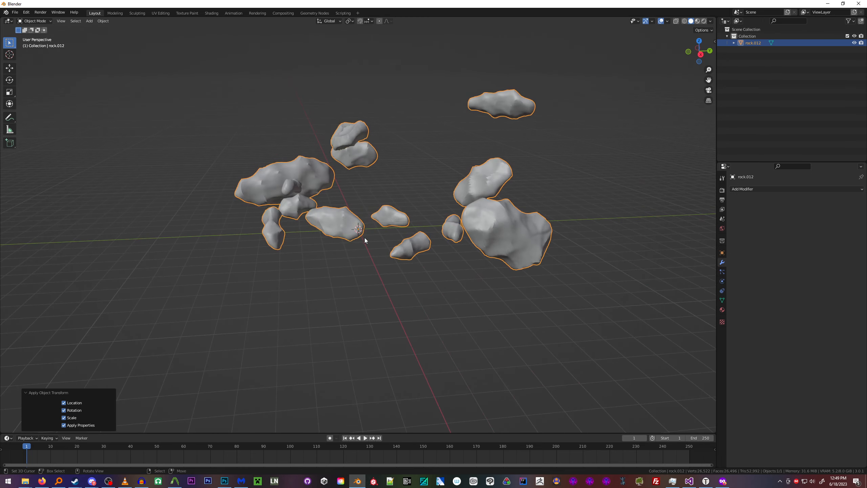
Scale the joined rocks up uniformly by about 1.87 around the world origin
key(s)
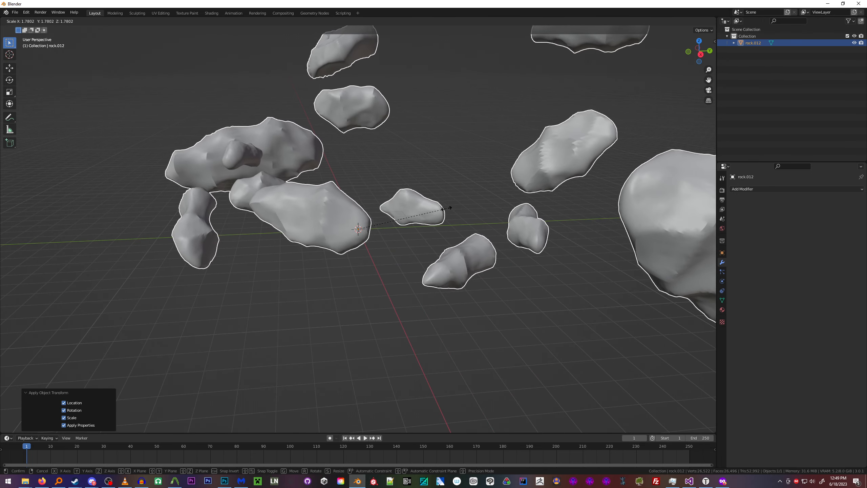
click(454, 208)
middle_drag(454, 208, 387, 217)
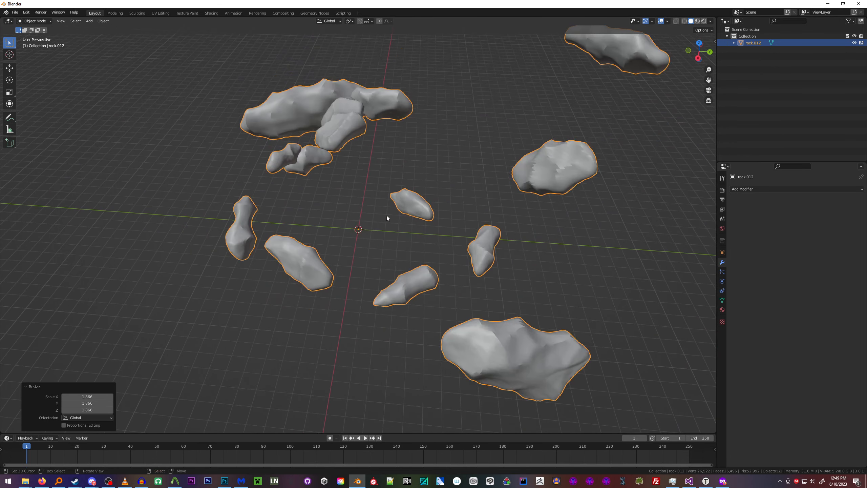
Add an empty volume object and give it a Mesh to Volume modifier that uses the joined rock mesh
click(89, 21)
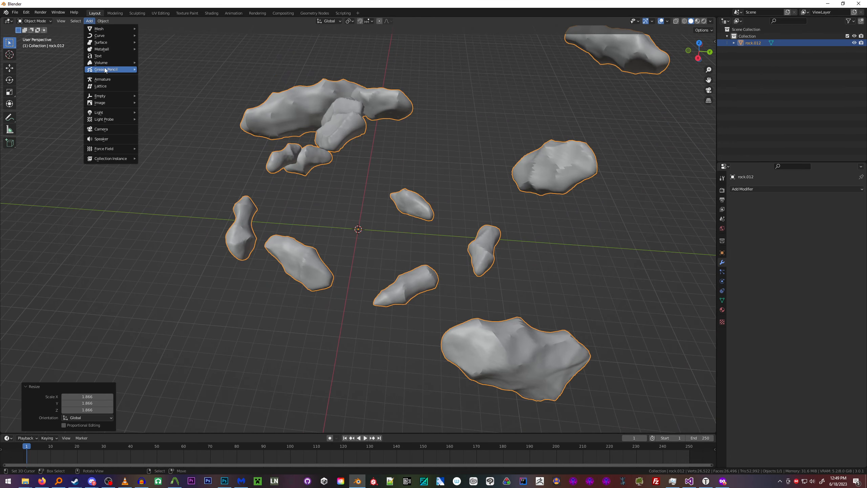
mouse_move(107, 63)
click(153, 71)
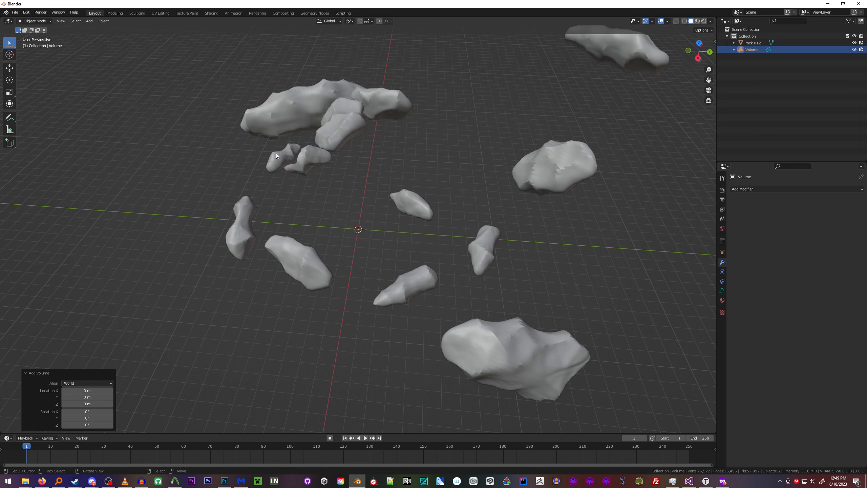
click(754, 190)
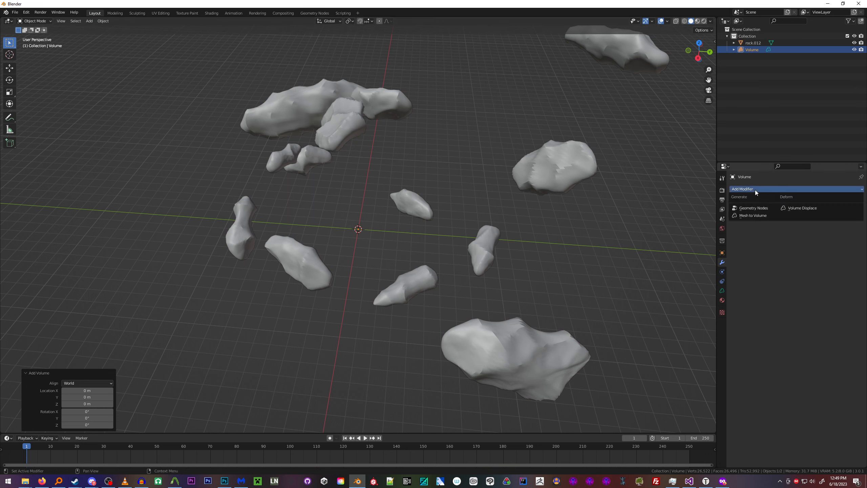
click(754, 214)
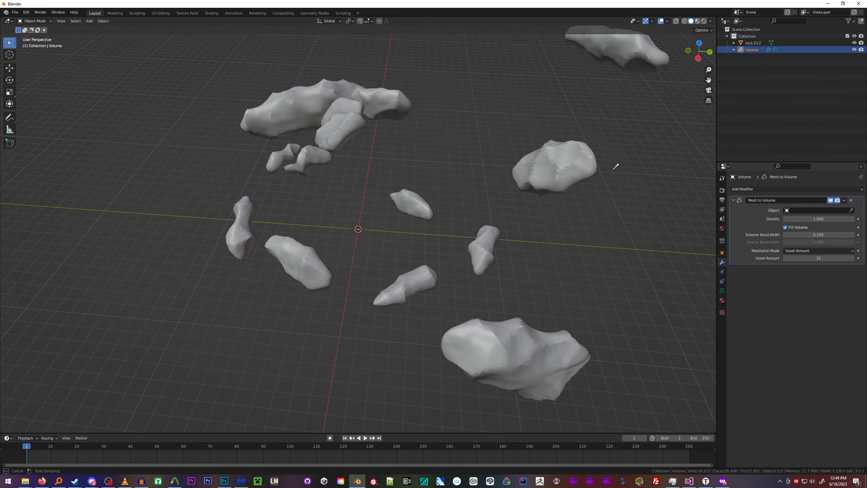
click(576, 162)
middle_drag(436, 206, 463, 210)
Set the Mesh to Volume resolution mode to Voxel Size with a size of 0.05, and hide the source rock mesh
click(826, 250)
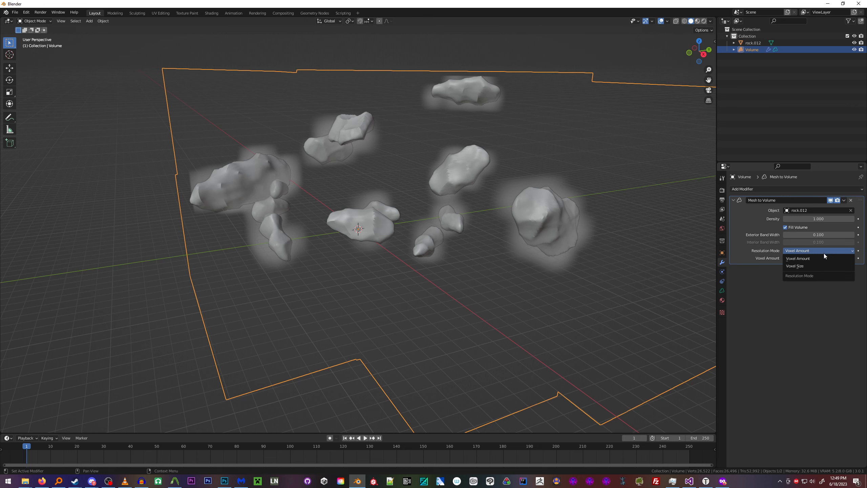
click(813, 266)
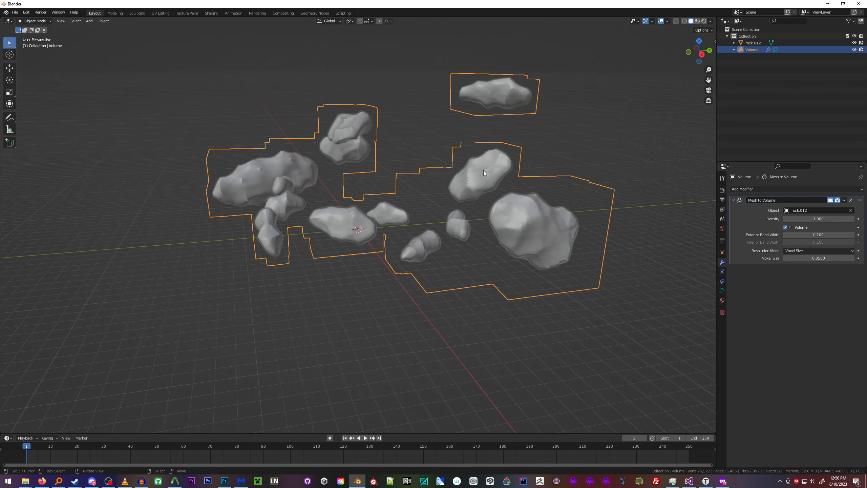
mouse_move(467, 182)
middle_down()
mouse_move(448, 185)
mouse_move(474, 213)
mouse_move(479, 175)
mouse_move(483, 184)
middle_up()
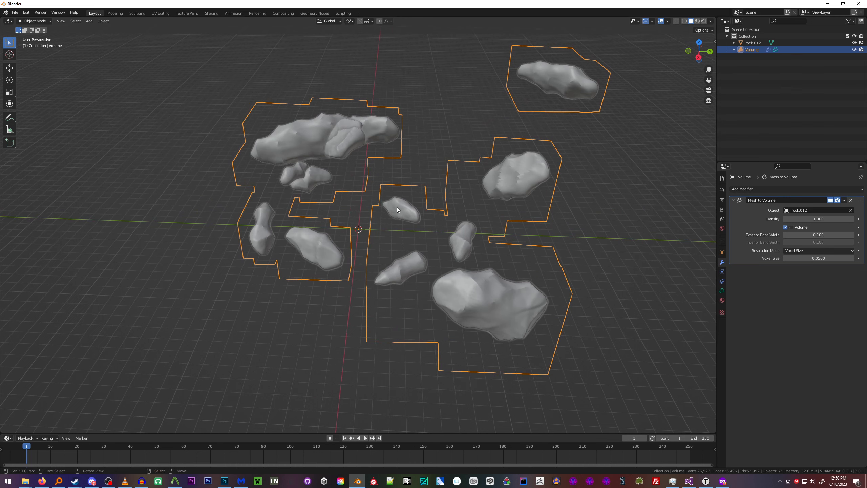
click(854, 44)
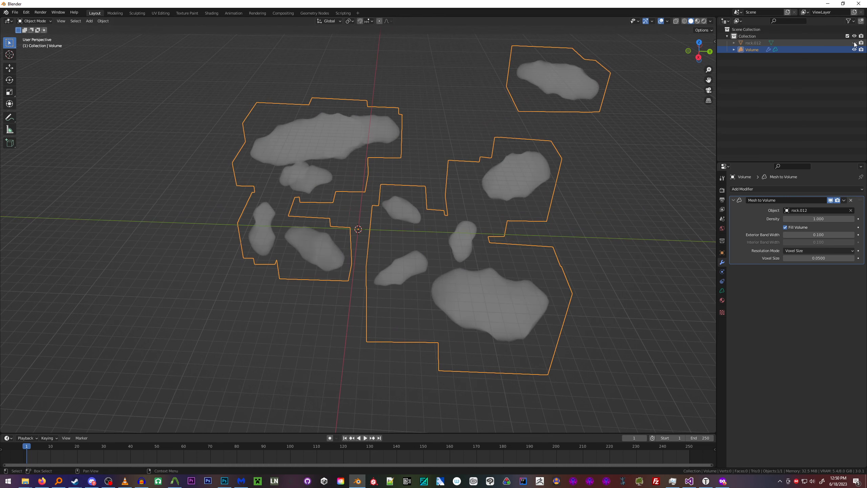
mouse_move(431, 194)
middle_down()
mouse_move(423, 168)
mouse_move(453, 176)
mouse_move(457, 184)
mouse_move(443, 186)
middle_up()
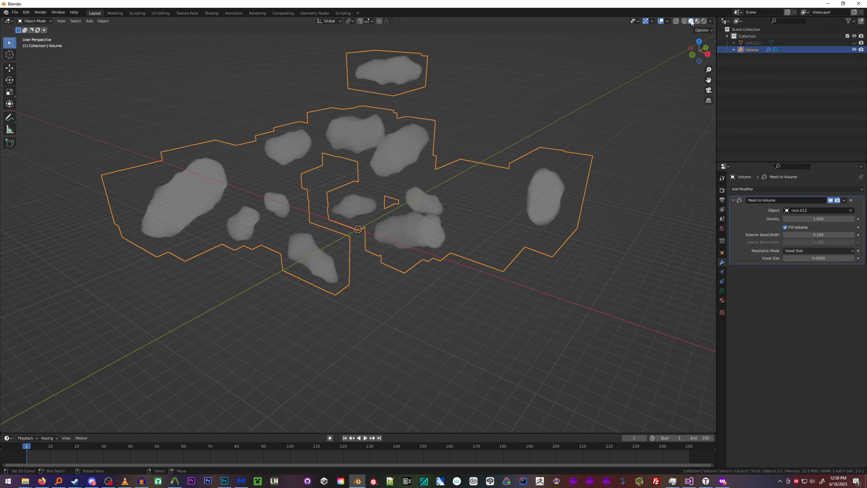
Set the render engine to Cycles with GPU Compute and switch the viewport to rendered shading
click(723, 190)
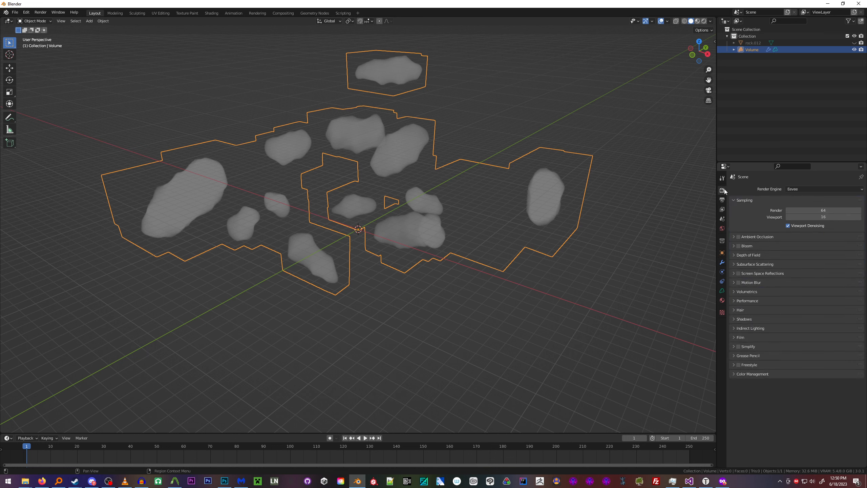
click(798, 188)
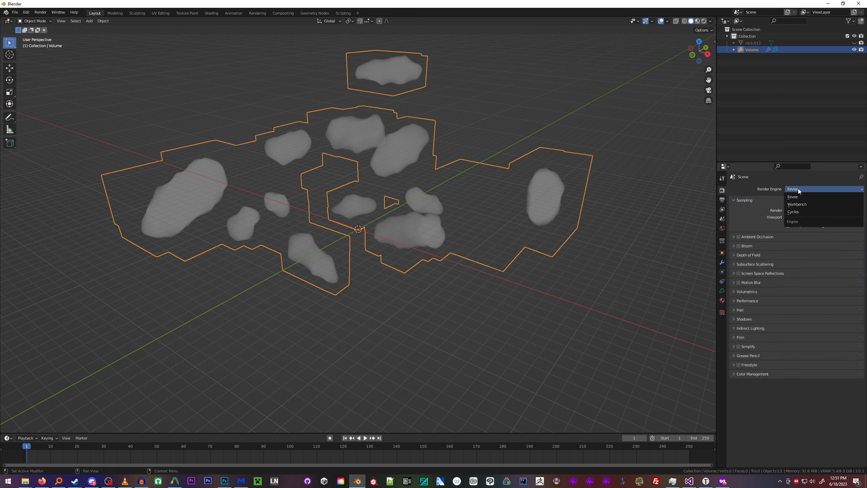
click(789, 212)
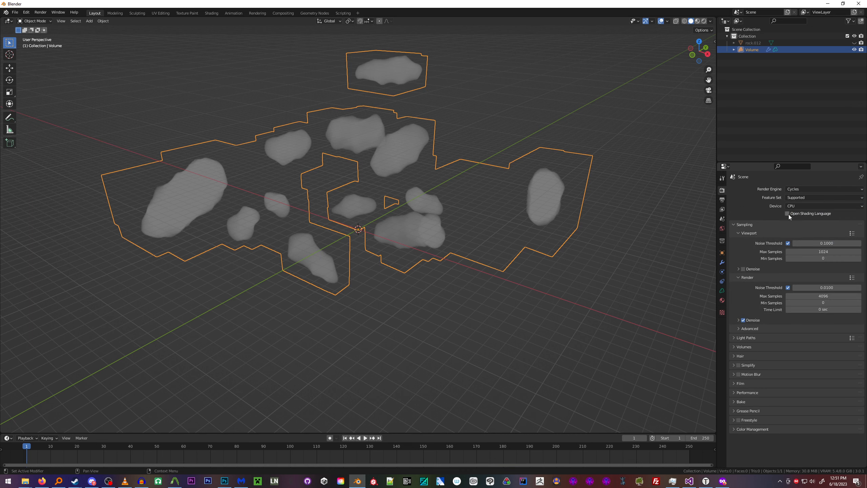
click(812, 207)
click(808, 221)
middle_drag(506, 206, 510, 168)
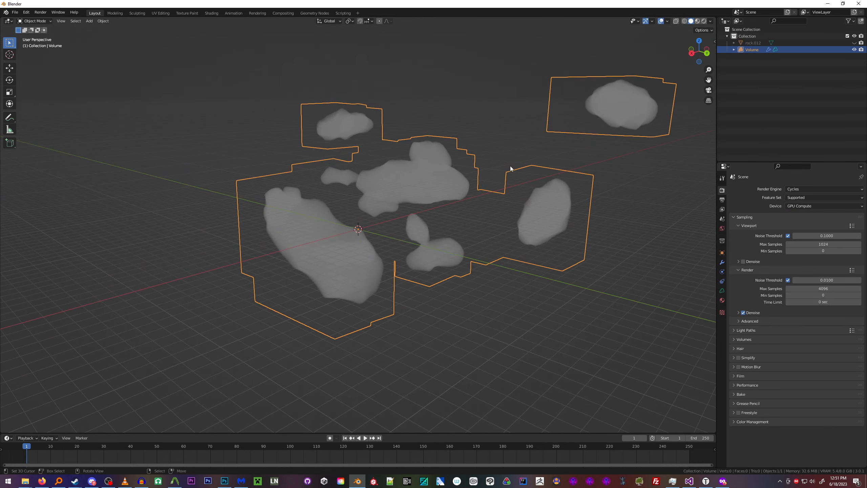
click(704, 21)
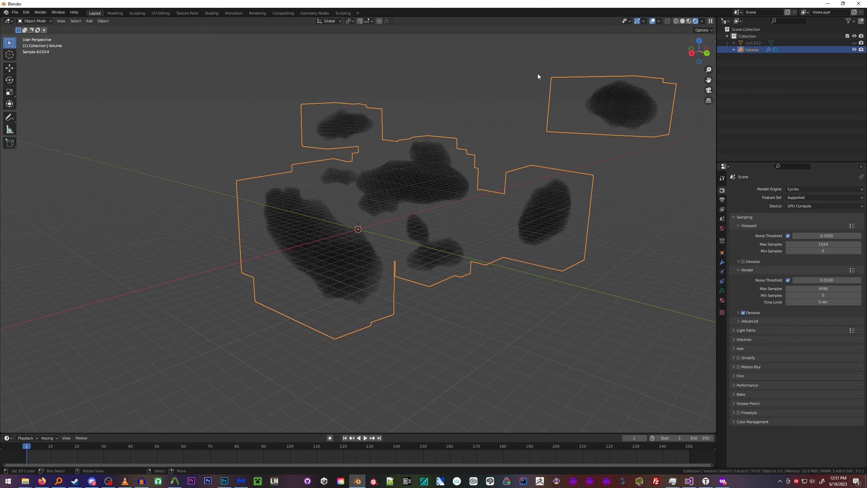
middle_drag(458, 186, 468, 188)
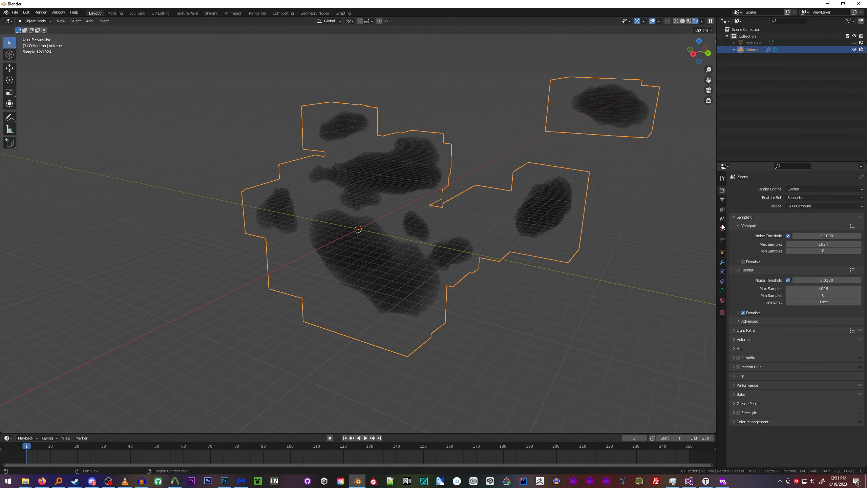
Set the world background colour to white
click(722, 227)
click(812, 232)
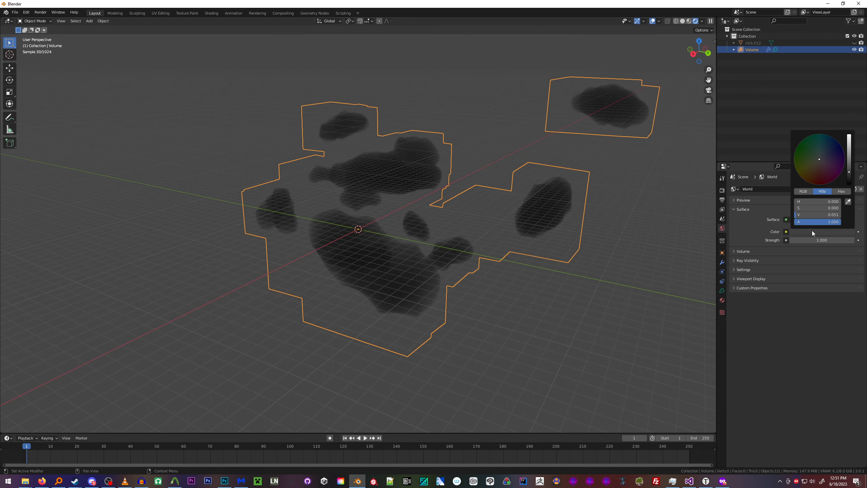
drag(848, 167, 849, 135)
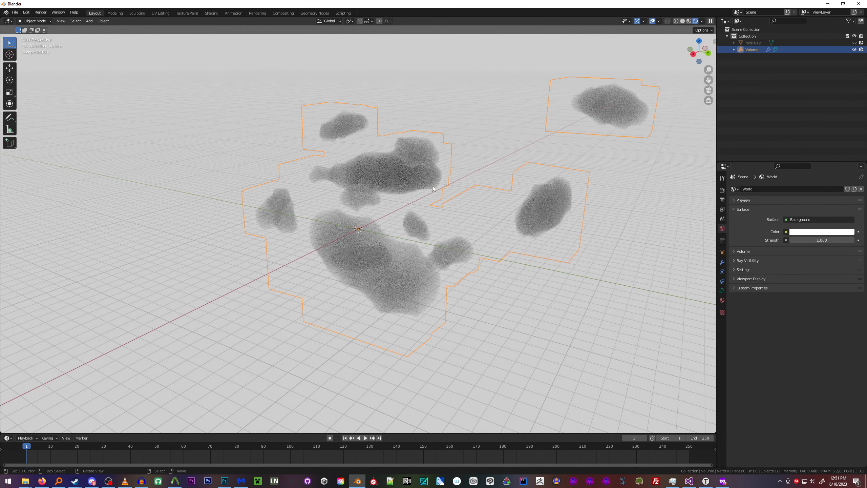
middle_drag(432, 186, 454, 188)
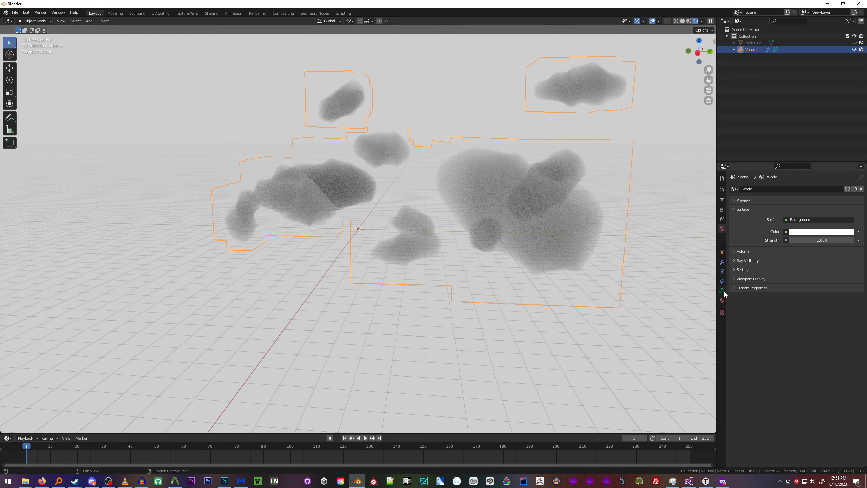
Set the density of the volume's Mesh to Volume modifier to 5
click(722, 263)
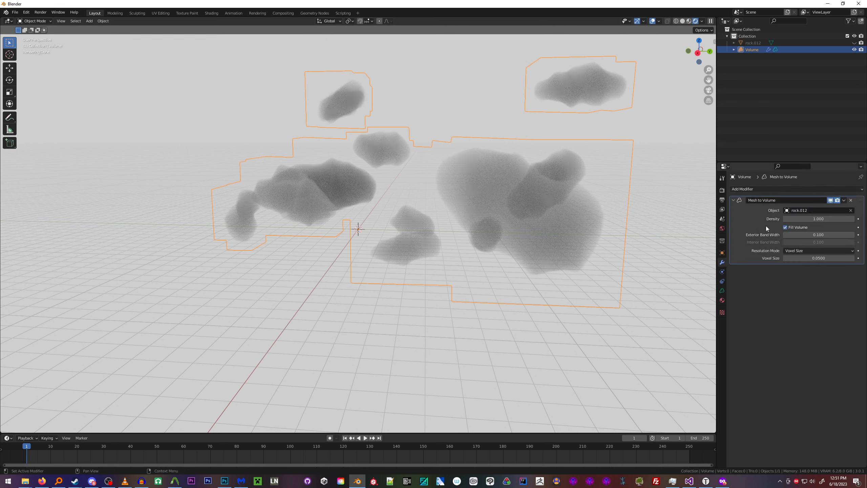
click(819, 220)
key(Return)
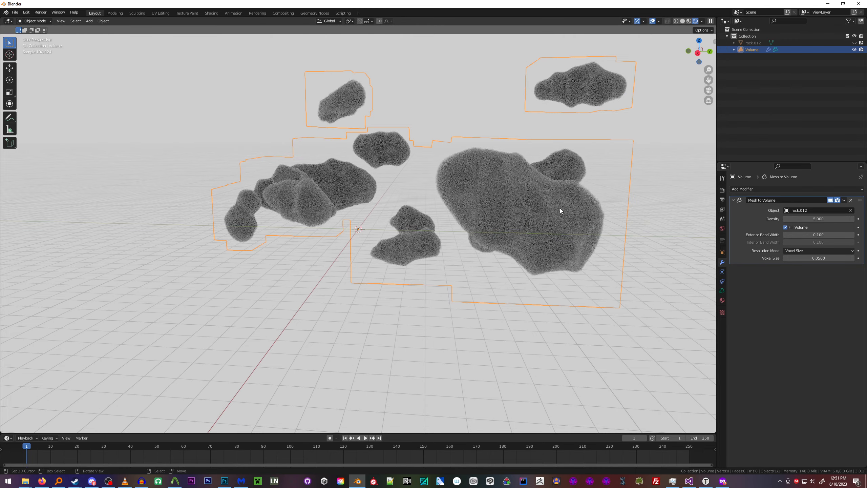
middle_drag(559, 207, 523, 219)
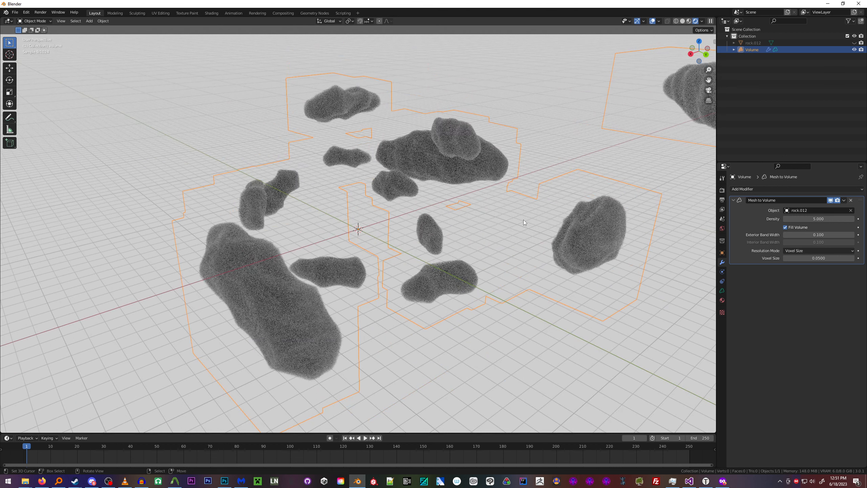
scroll(522, 220, down, 2)
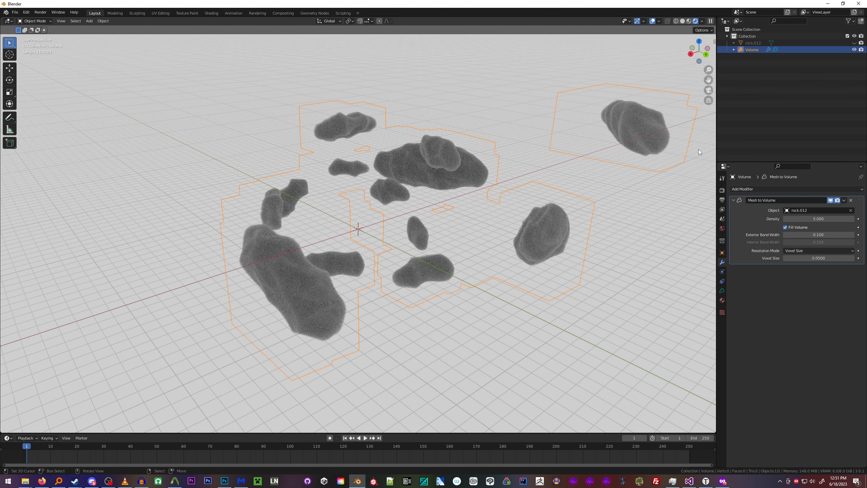
Add a sun light at the world origin
click(89, 21)
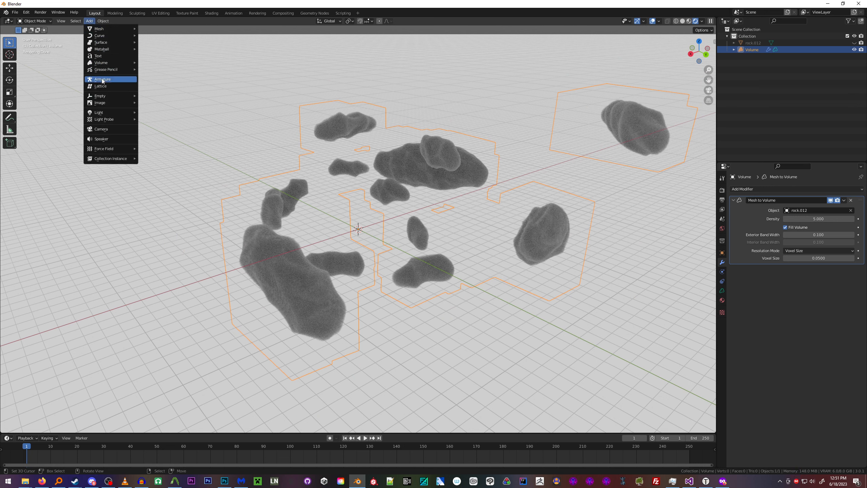
mouse_move(105, 116)
click(163, 119)
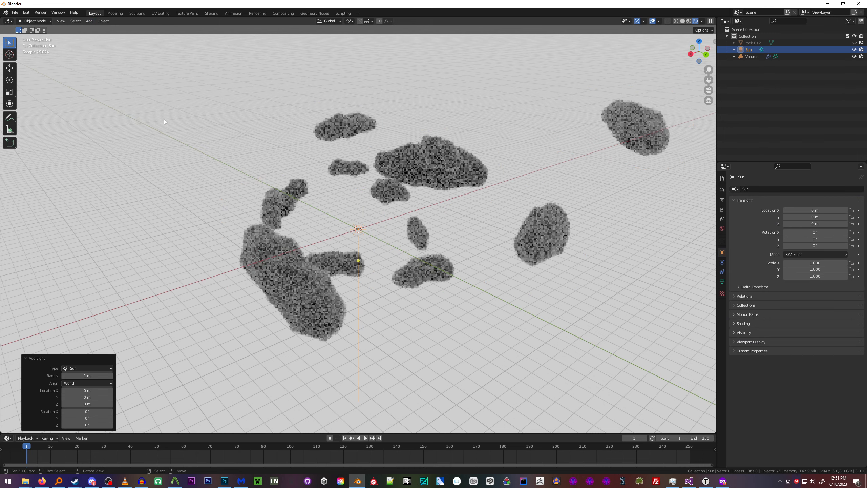
middle_drag(370, 213, 385, 212)
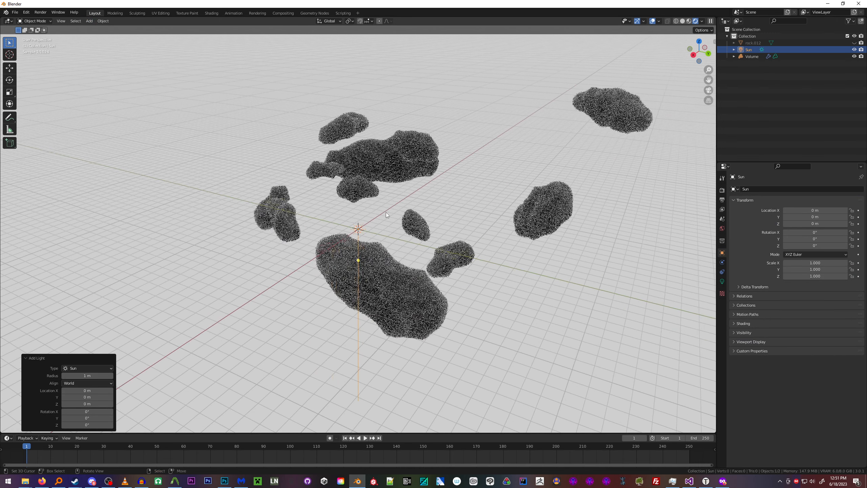
Set the sun light's angle to about 5.03° and its strength to 5
click(723, 281)
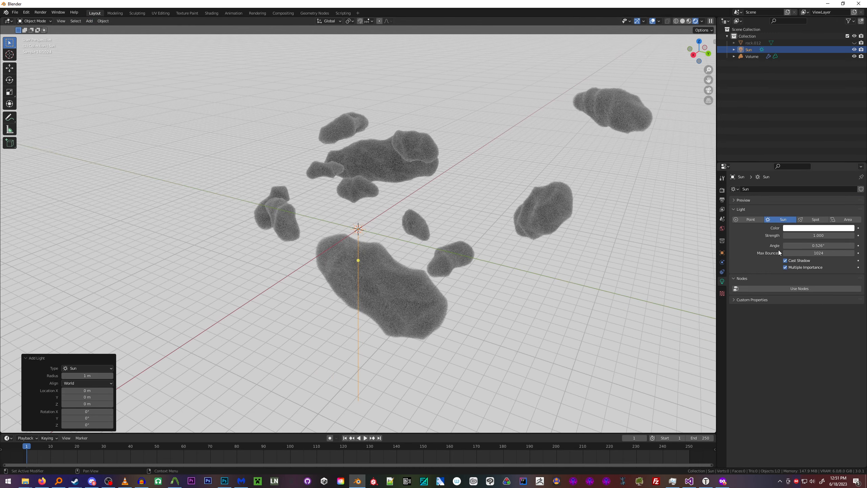
drag(802, 243, 822, 244)
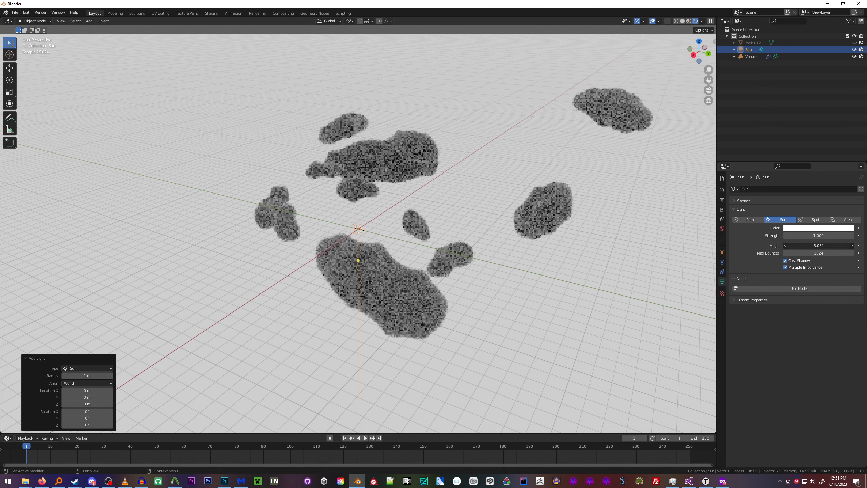
click(813, 236)
key(Return)
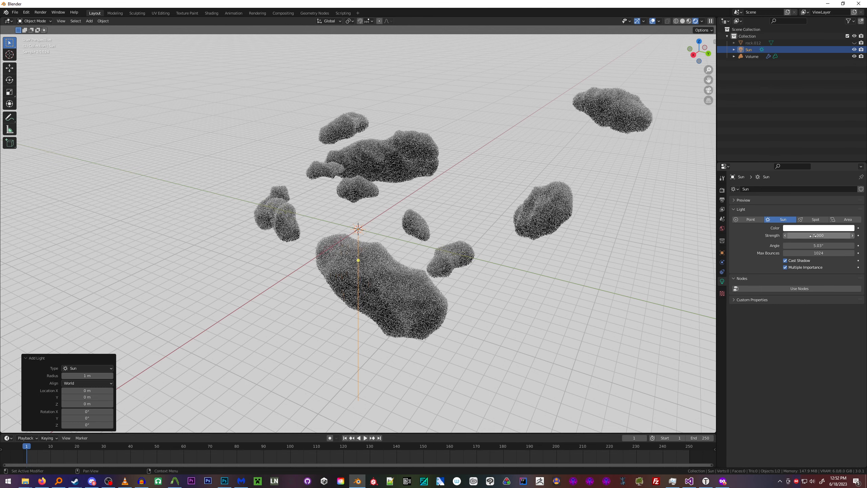
middle_drag(501, 241, 439, 240)
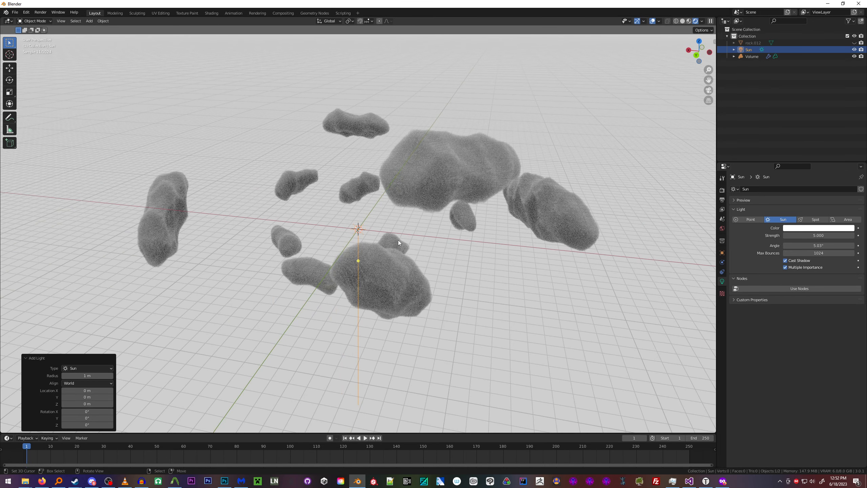
Try sun light strengths of 10 and 7.5 on the rock volume
click(819, 236)
text(10)
key(Return)
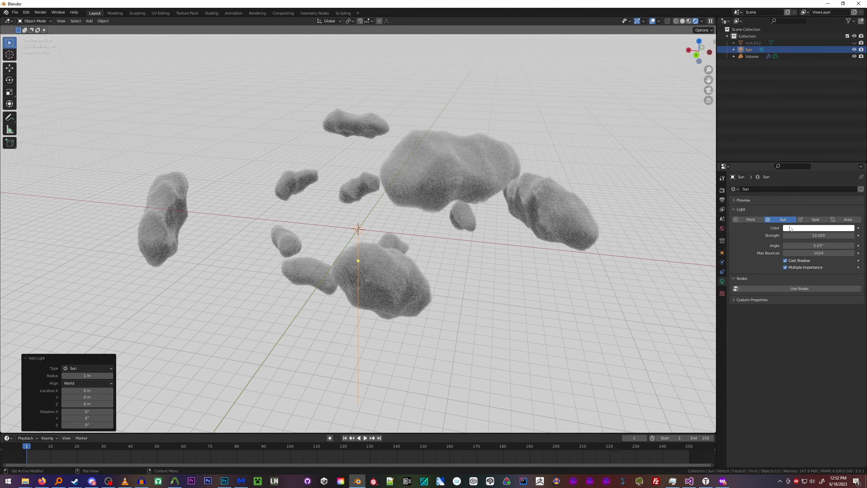
click(820, 236)
text(7)
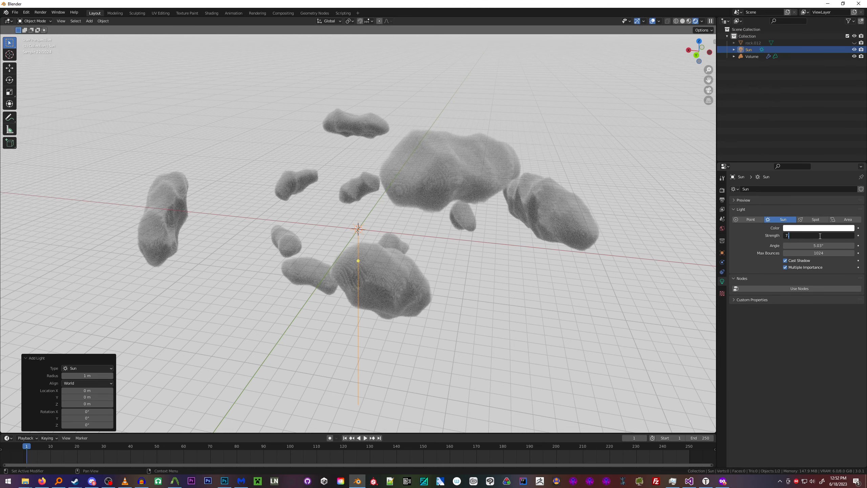
text(.5)
key(Return)
middle_drag(406, 203, 445, 197)
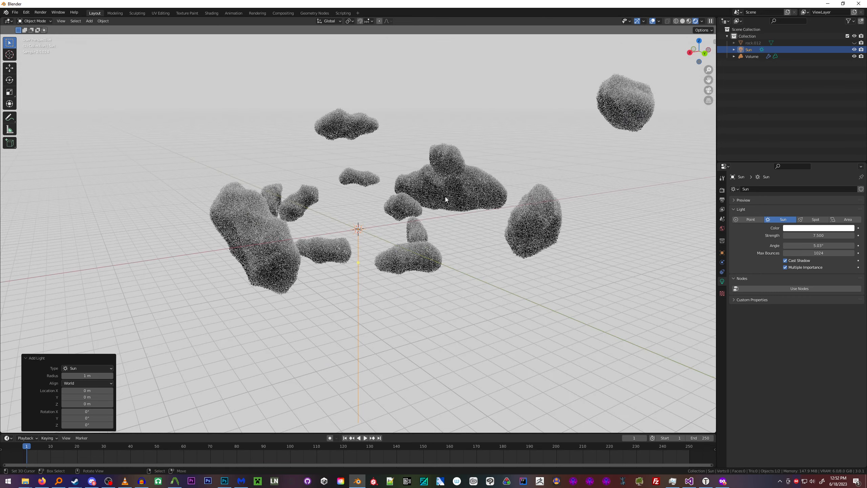
Set the sun light's strength to 6
click(837, 236)
text(6)
key(Return)
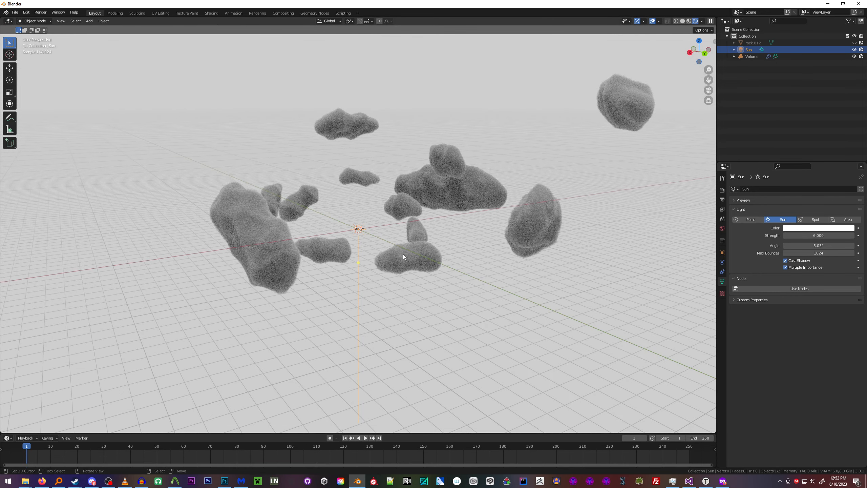
Paste a copy of the sun light into the scene
scroll(402, 254, up, 2)
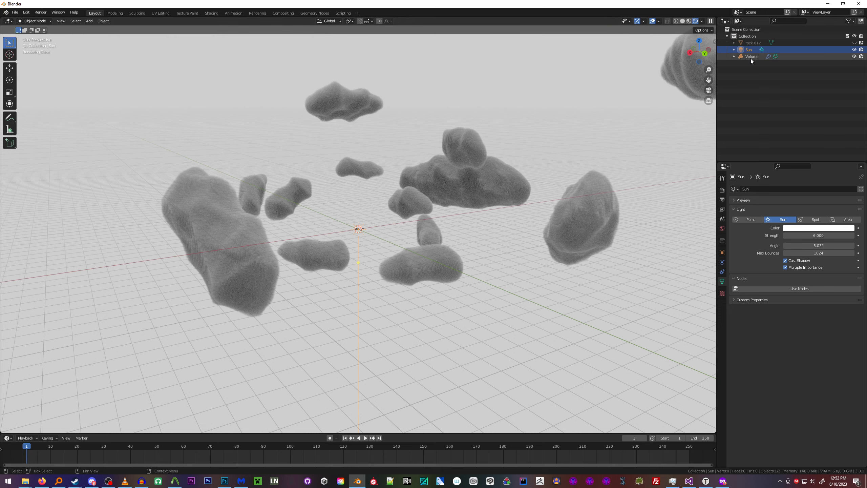
key(ctrl+v)
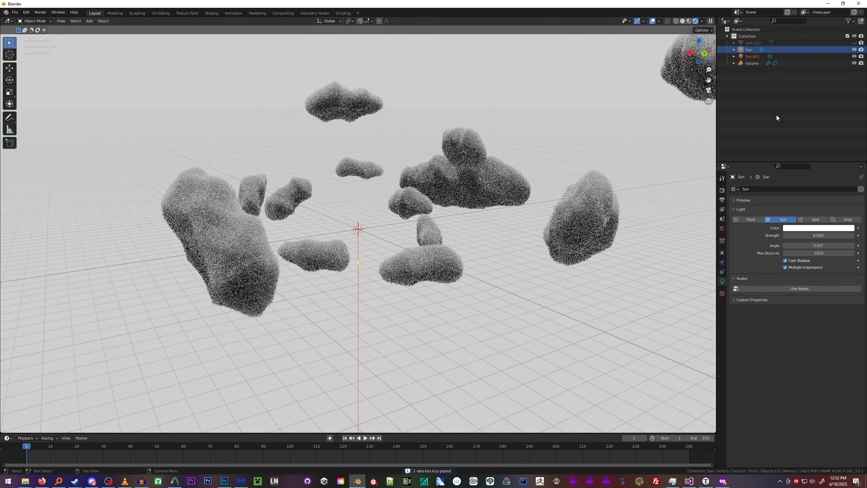
Rotate the copied sun light 180° around the global Z axis and 190° around the global X axis
click(750, 56)
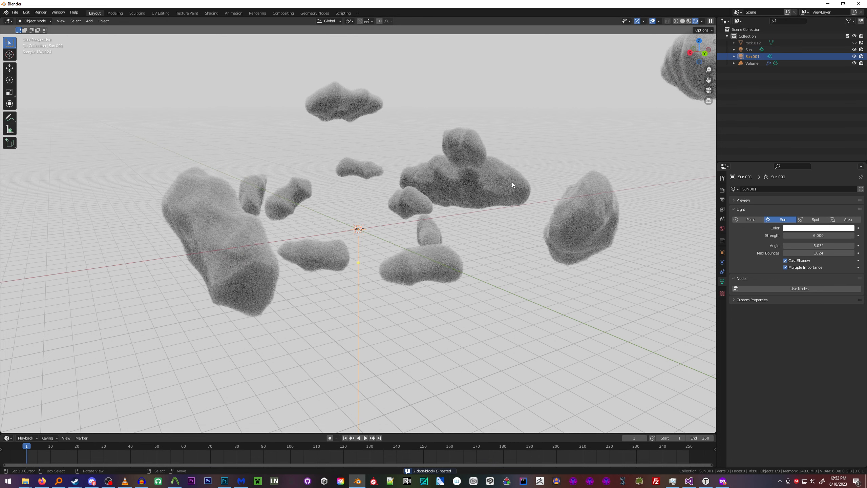
text(rz180)
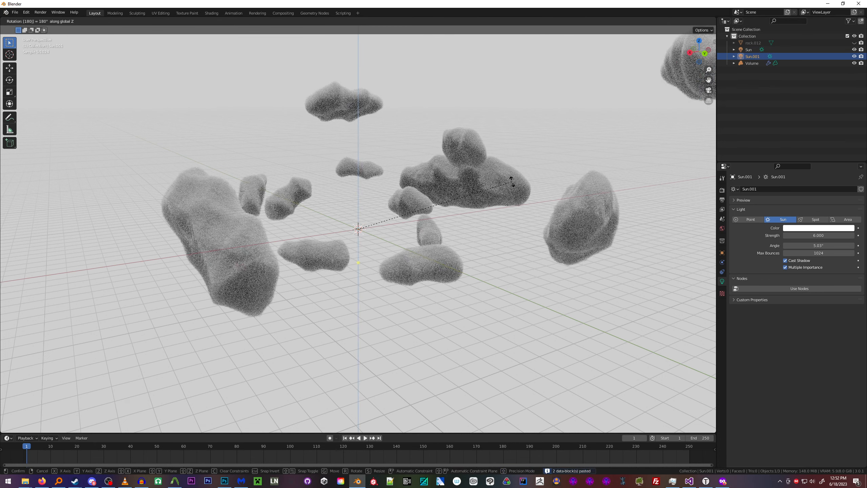
key(Return)
text(r190)
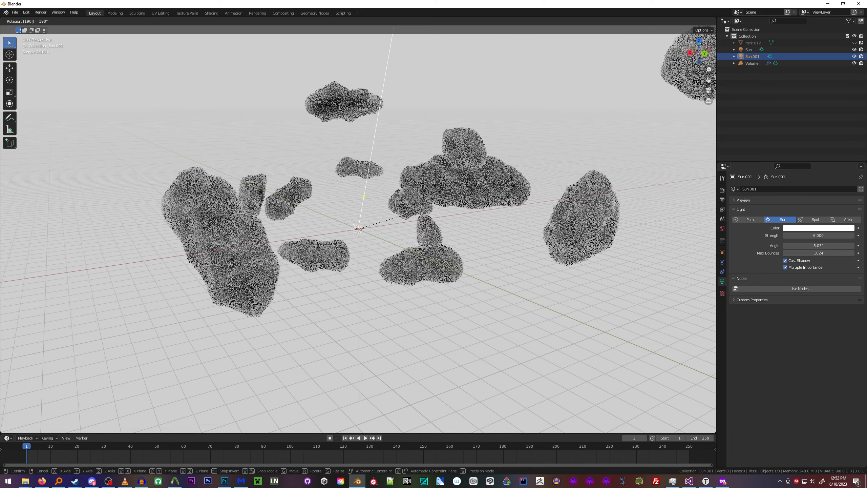
text(x)
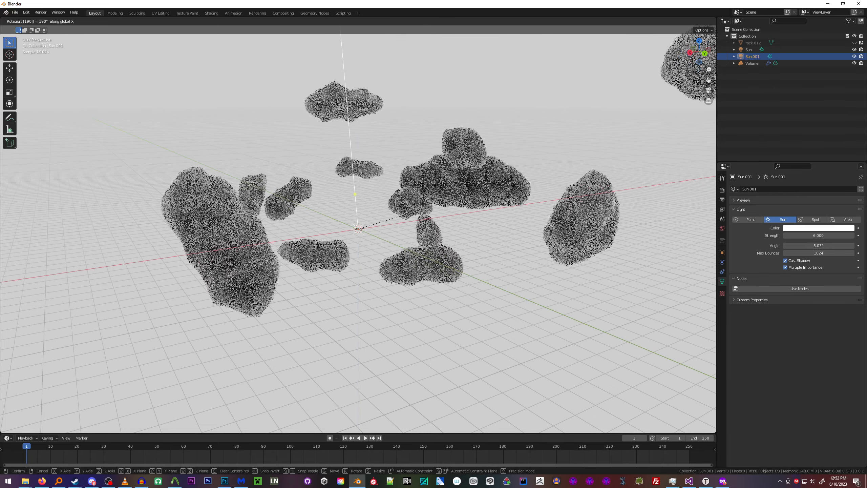
key(Return)
Correct the copied sun light's last rotation around X to 180°
middle_drag(423, 172, 447, 172)
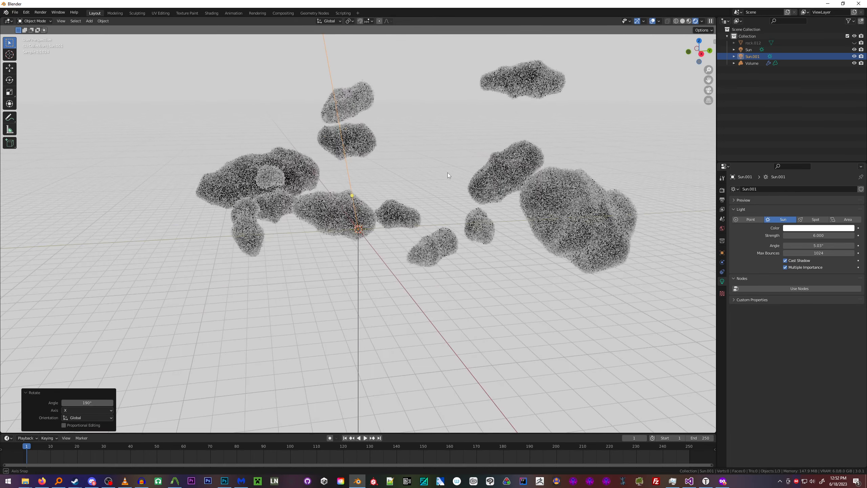
click(94, 402)
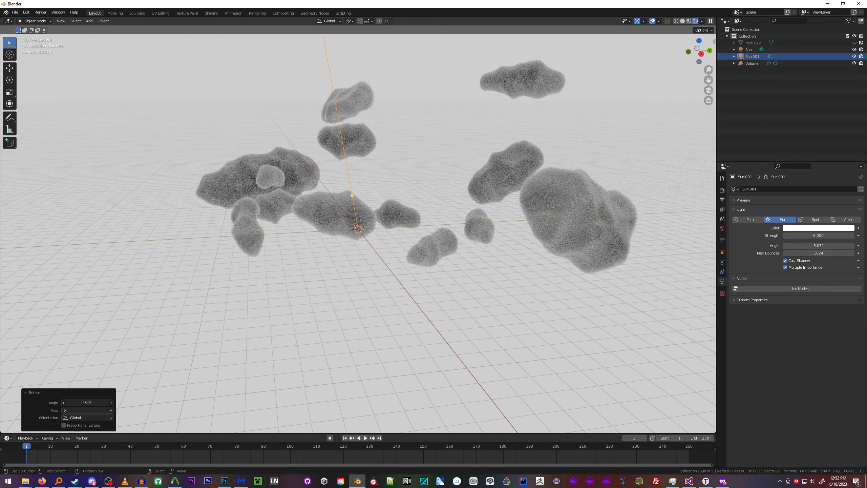
text(180)
key(Return)
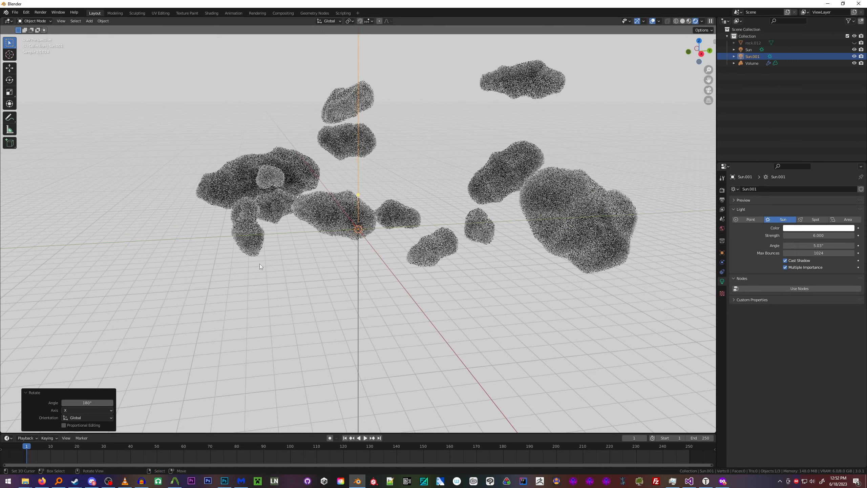
Try a strength of 3 on the copied sun, widen its angle to about 21.2°, and set its strength to 2
middle_drag(413, 219, 406, 221)
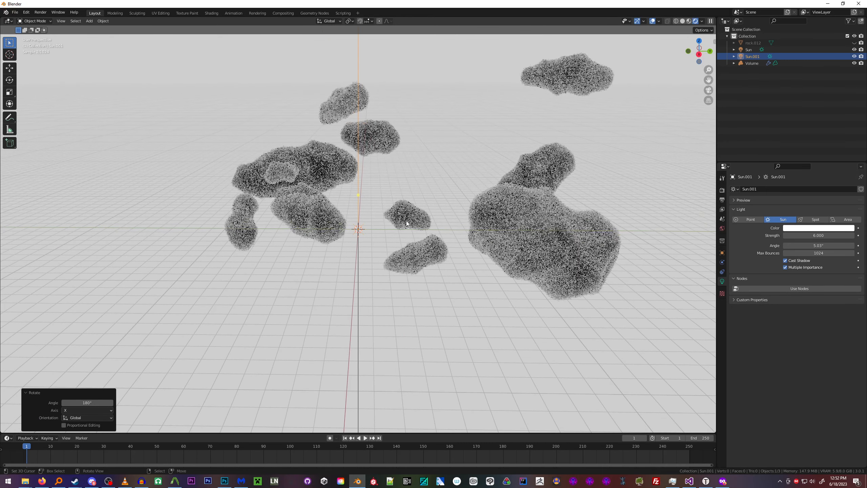
click(826, 235)
text(3)
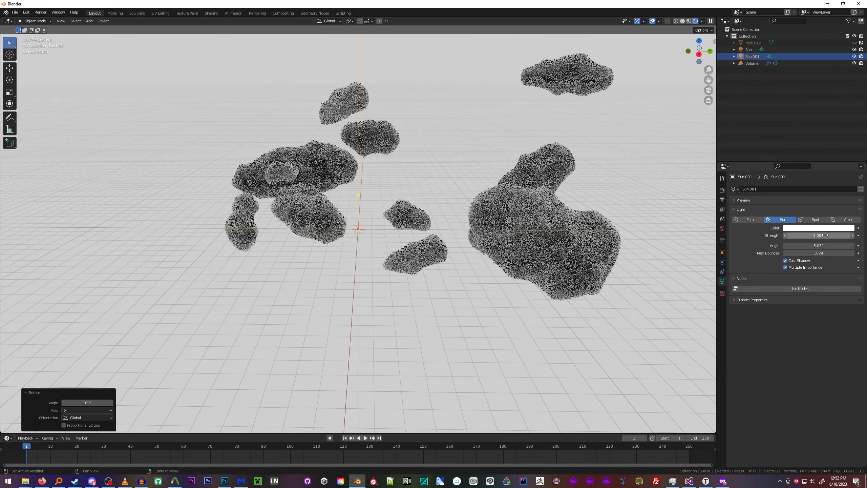
key(Return)
mouse_move(823, 245)
mouse_down()
mouse_move(847, 245)
mouse_move(836, 245)
mouse_up()
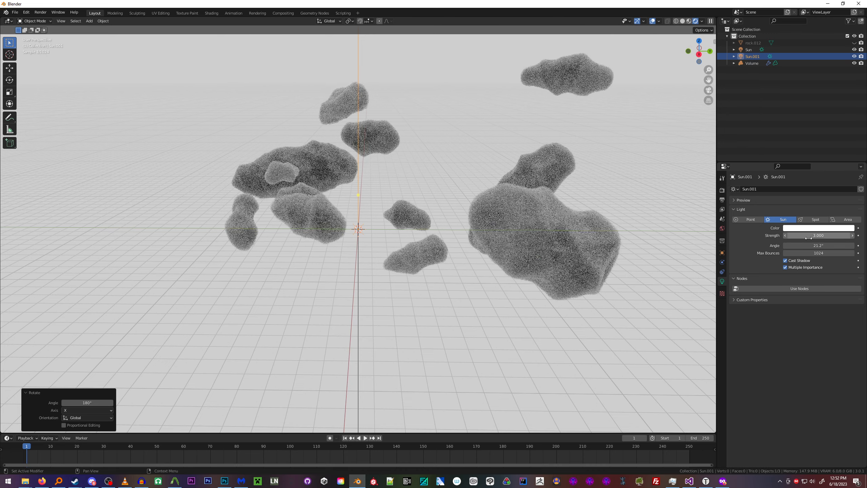
click(808, 235)
text(2)
key(Return)
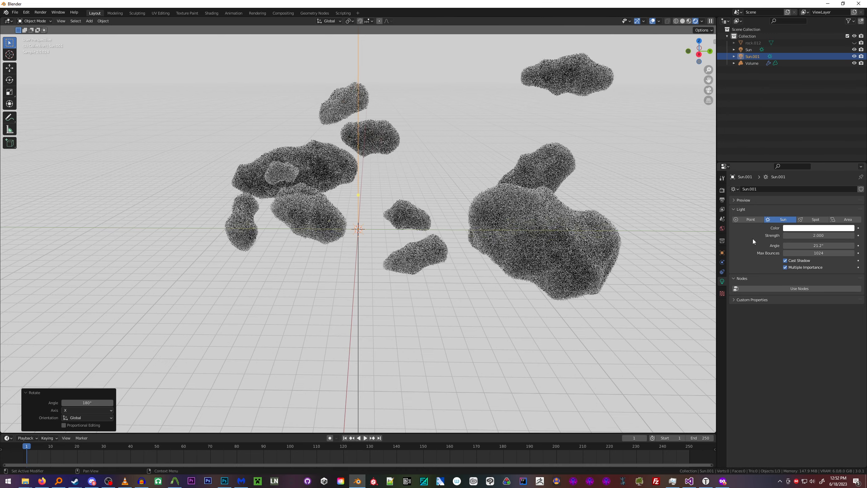
Set the world background color to black
middle_drag(430, 250, 448, 226)
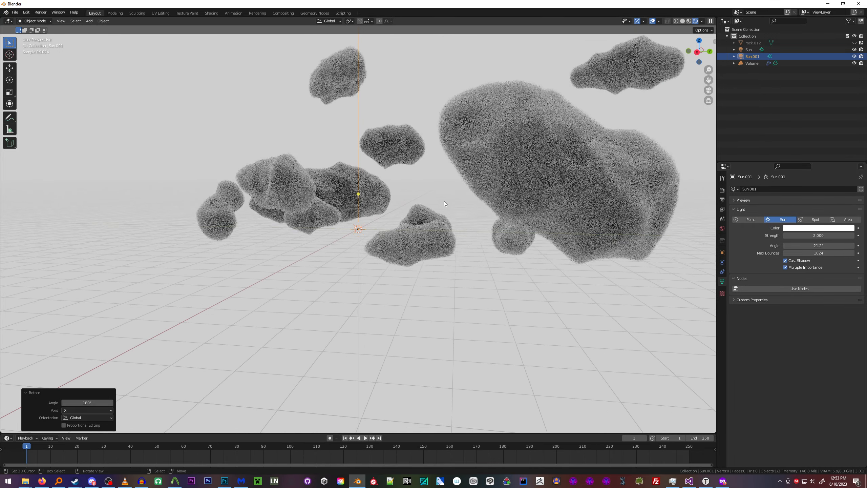
middle_drag(444, 201, 434, 207)
scroll(434, 208, down, 2)
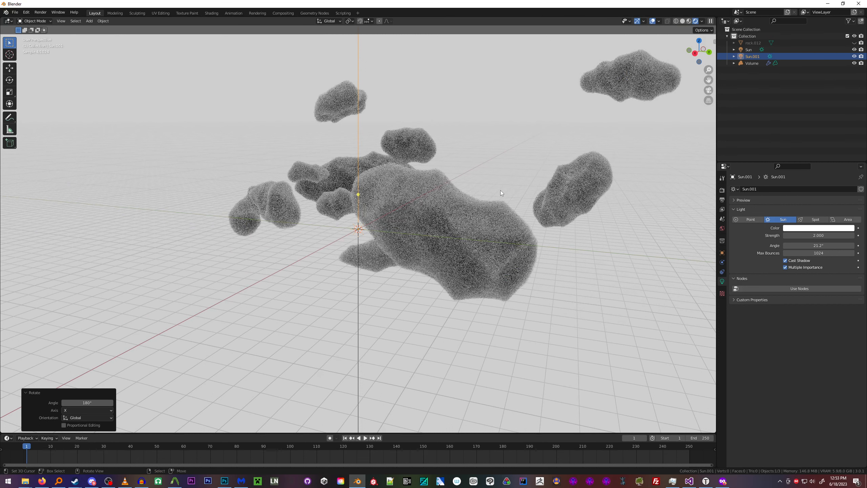
click(723, 202)
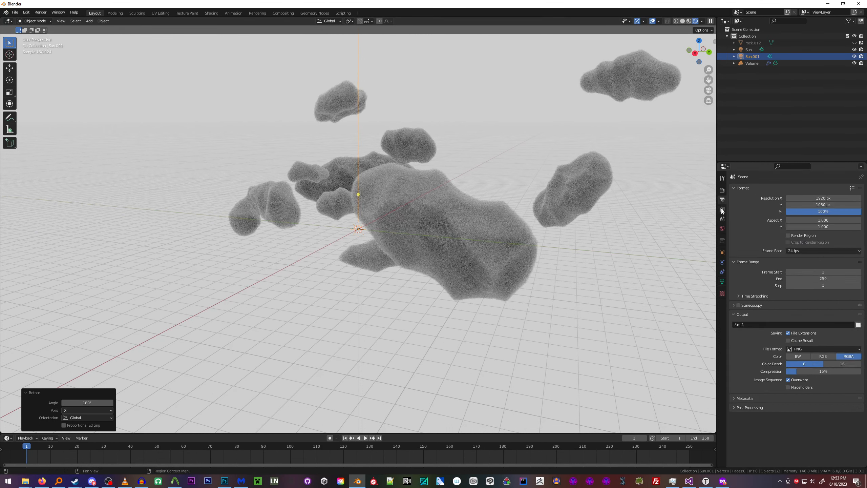
click(722, 228)
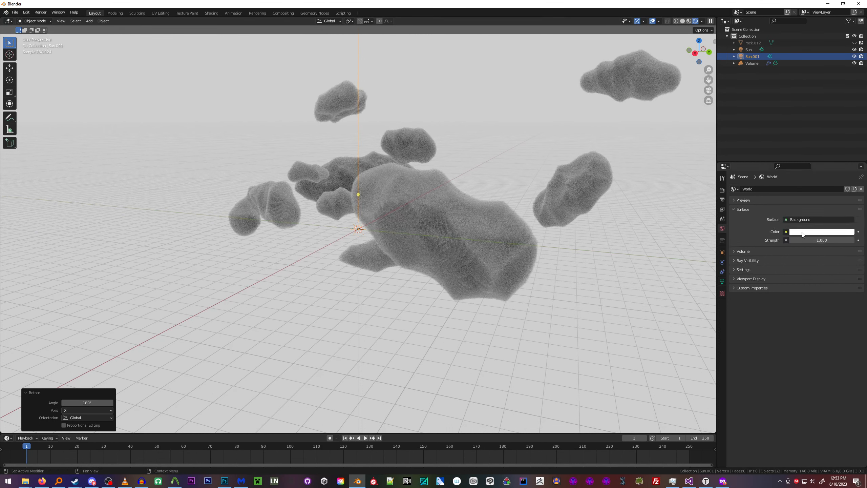
click(804, 233)
drag(850, 148, 849, 185)
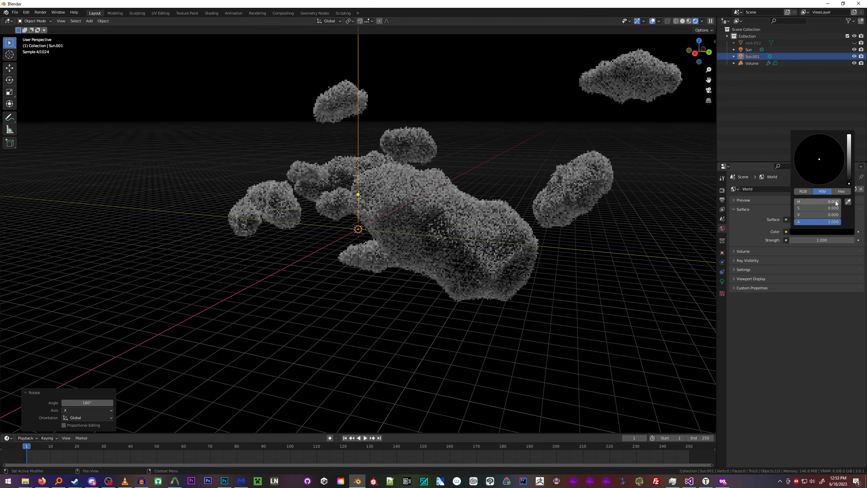
Adjust the sun lights, giving the copied sun a strength of about 2.72 and an angle of about 79.1°
middle_drag(529, 166, 474, 153)
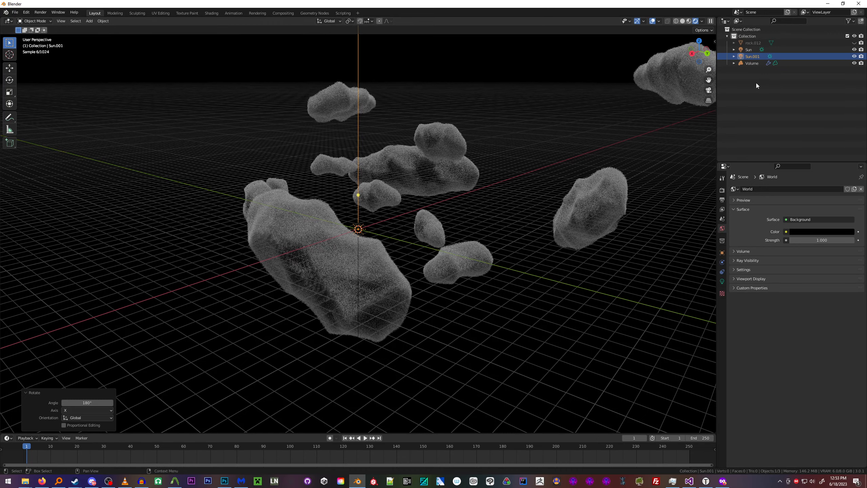
middle_drag(482, 153, 461, 156)
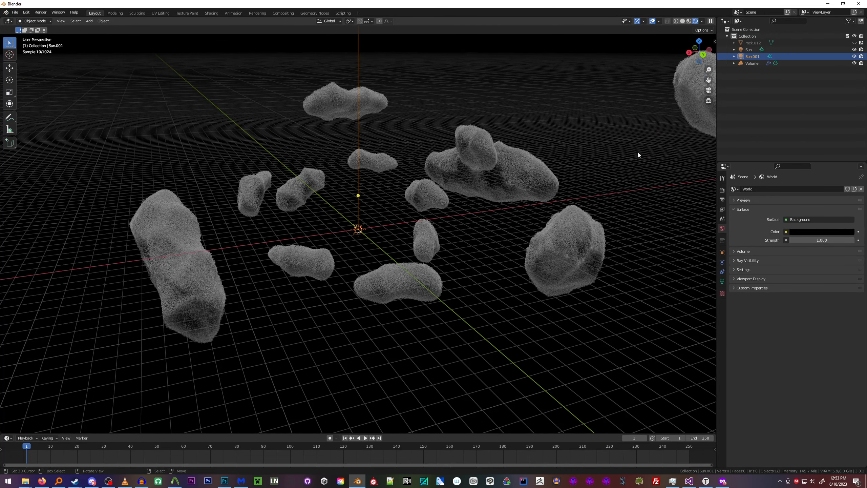
click(752, 51)
click(722, 281)
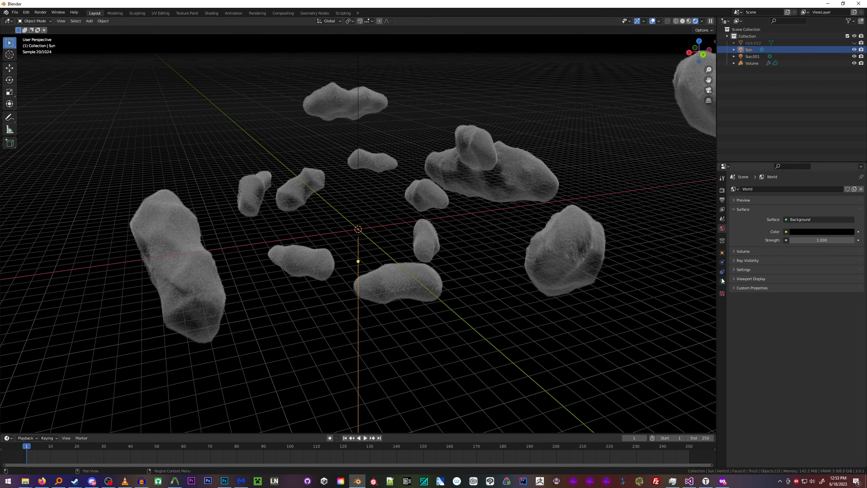
mouse_move(817, 245)
mouse_down()
mouse_move(840, 245)
mouse_move(791, 245)
mouse_move(830, 235)
mouse_move(814, 239)
mouse_up()
click(752, 56)
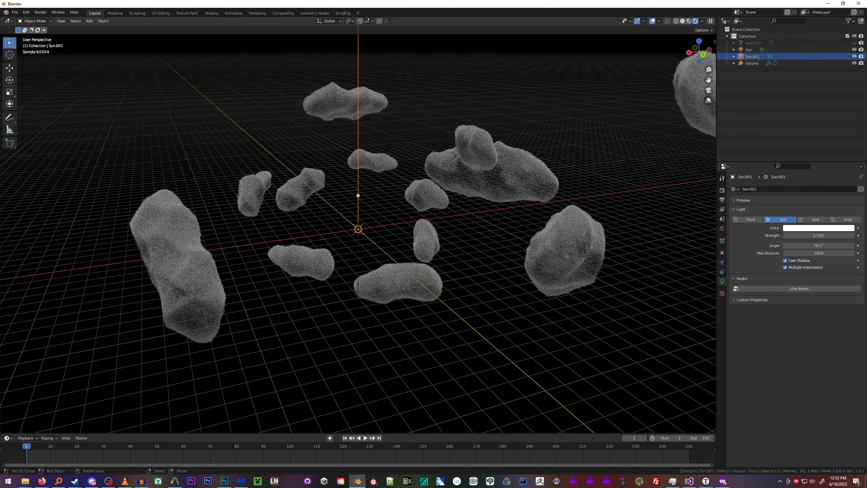
click(747, 50)
click(740, 50)
middle_drag(478, 178, 496, 190)
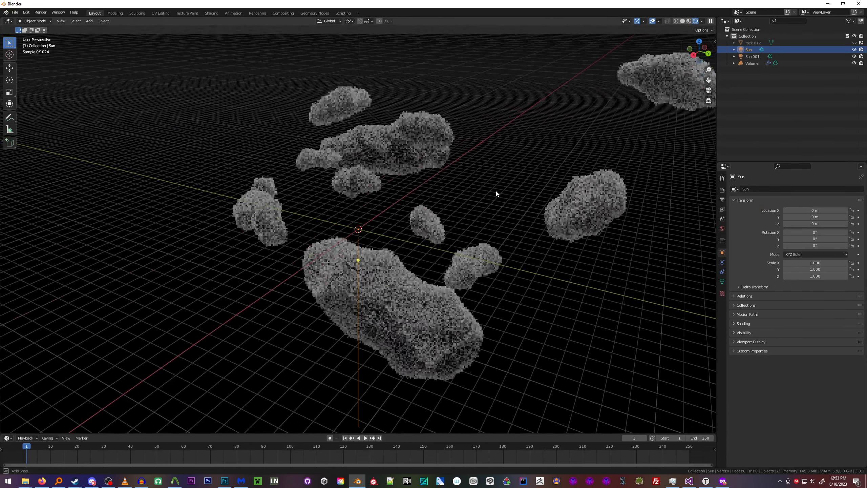
Switch the viewport to solid shading, then briefly show the original rock mesh and hide it again
click(684, 21)
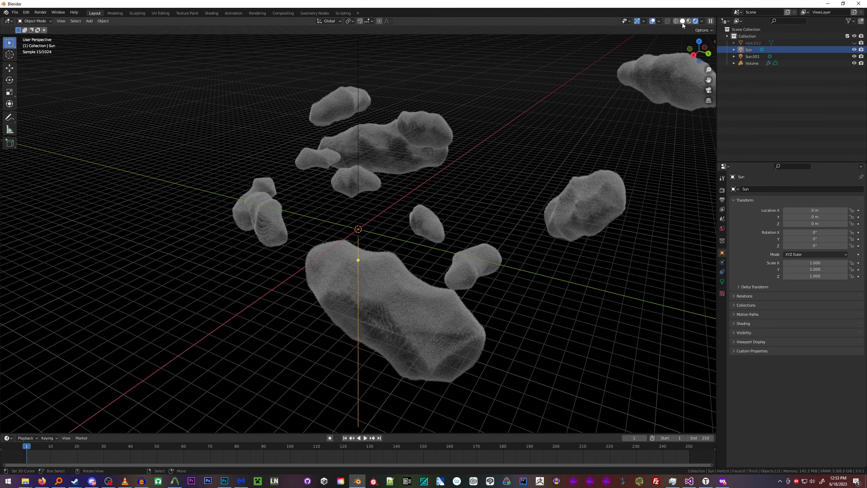
middle_drag(523, 147, 515, 163)
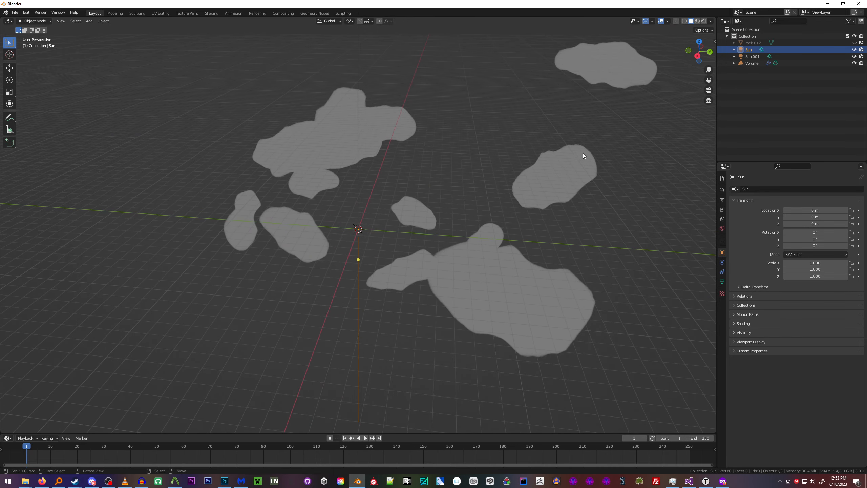
click(855, 43)
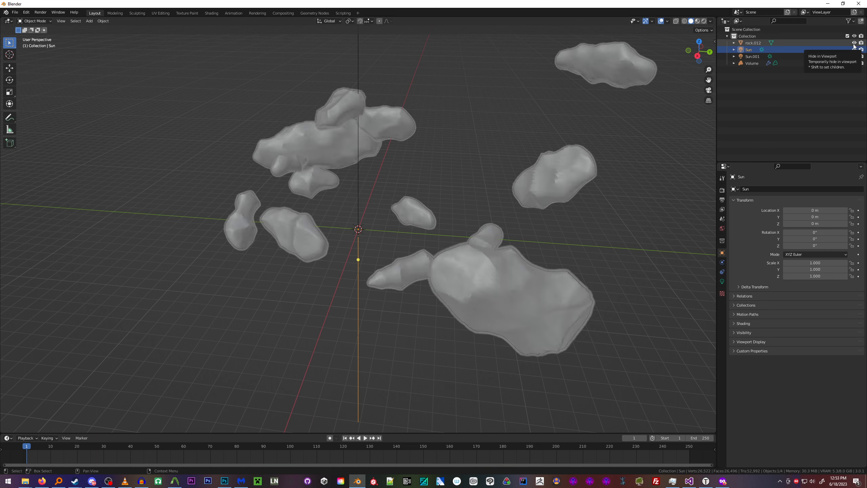
click(854, 43)
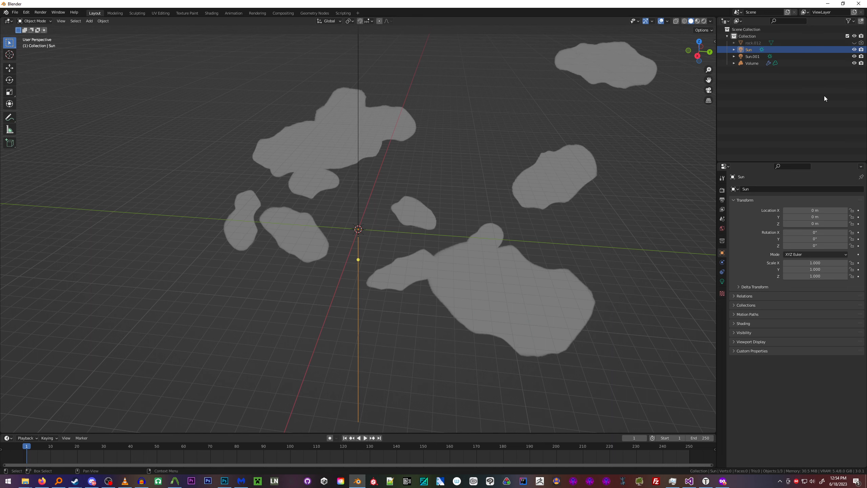
Add a camera at the world origin
middle_drag(551, 178, 522, 177)
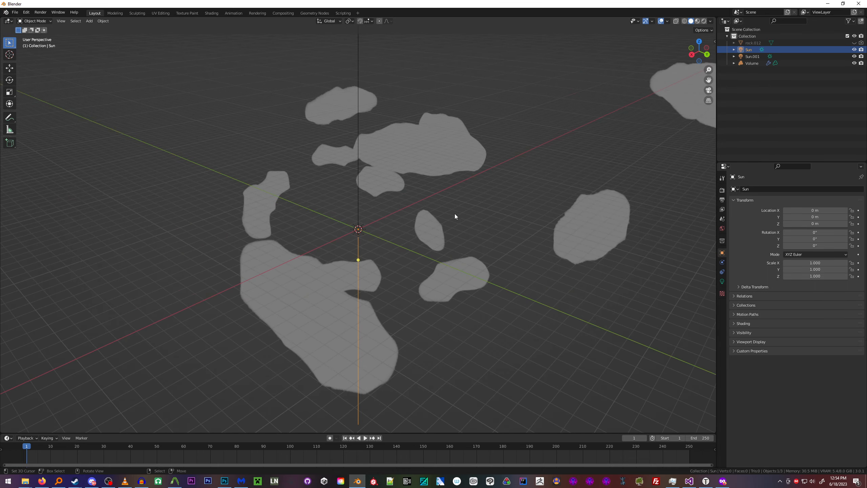
middle_drag(421, 218, 452, 215)
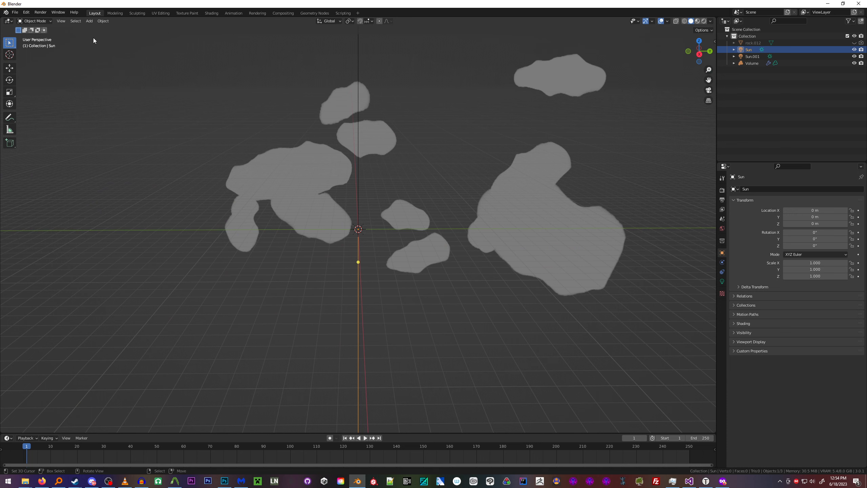
click(89, 21)
click(98, 130)
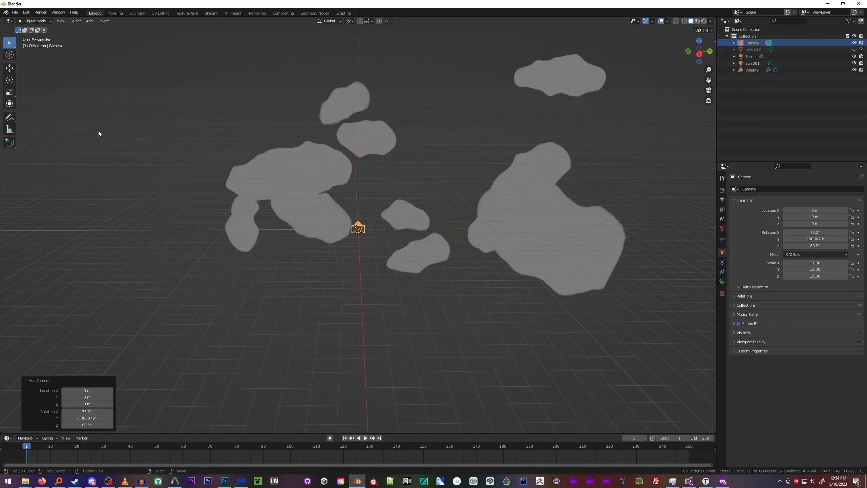
Set the camera's rotation to 90° on X and 0° on Y and Z
key(n)
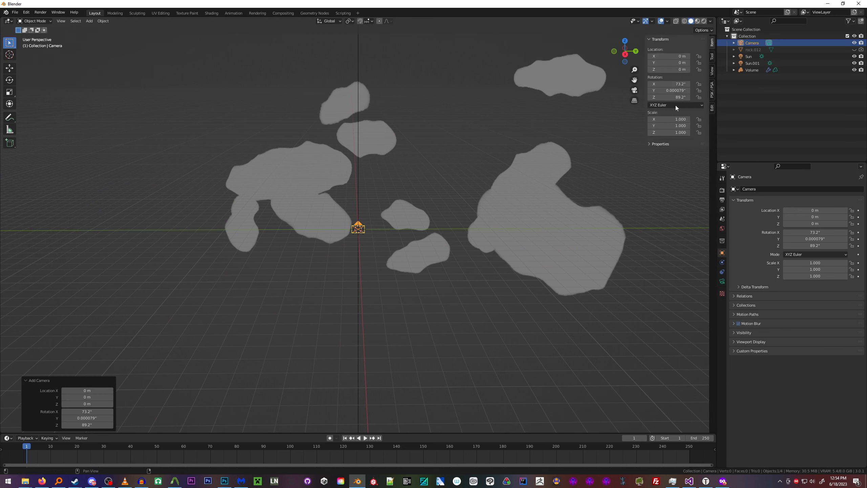
key(BackSpace)
key(BackSpace)
key(BackSpace)
click(677, 84)
text(0)
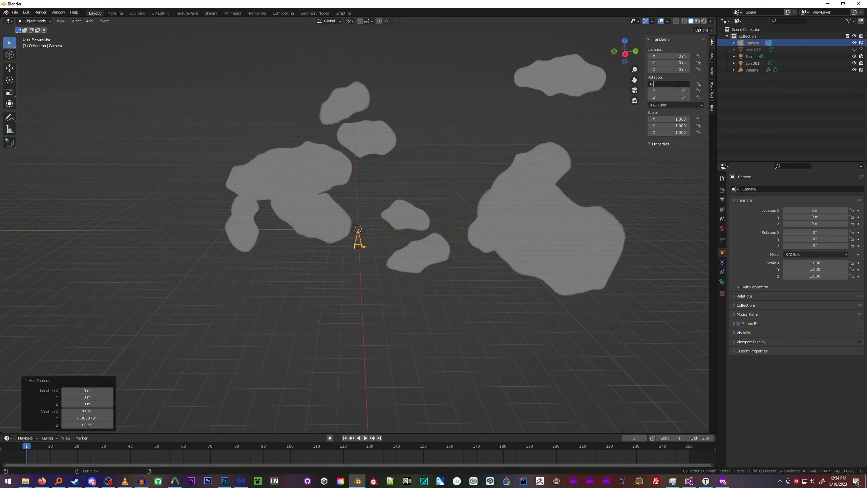
key(BackSpace)
text(90)
key(Return)
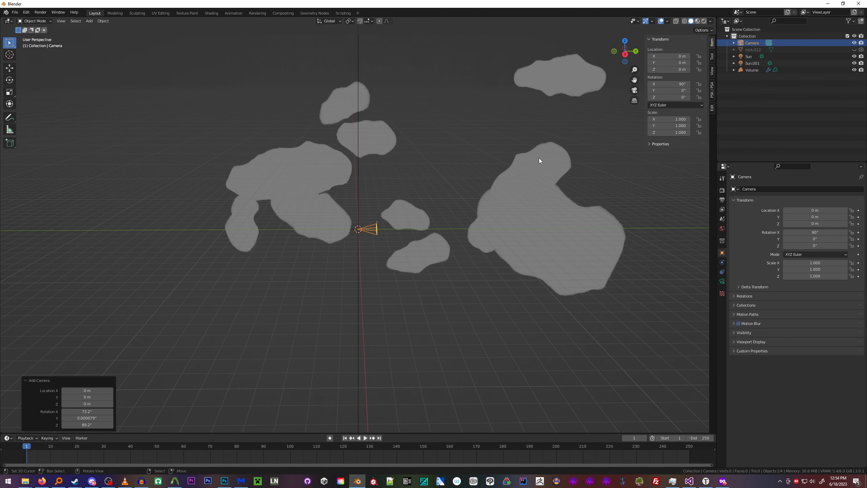
Switch the camera's lens unit to Field of View and set the field of view to 90°
middle_drag(539, 161, 595, 223)
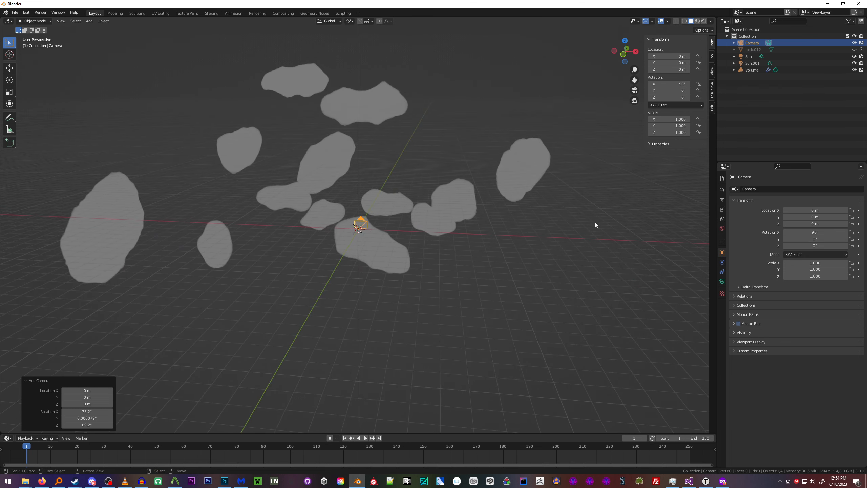
click(722, 281)
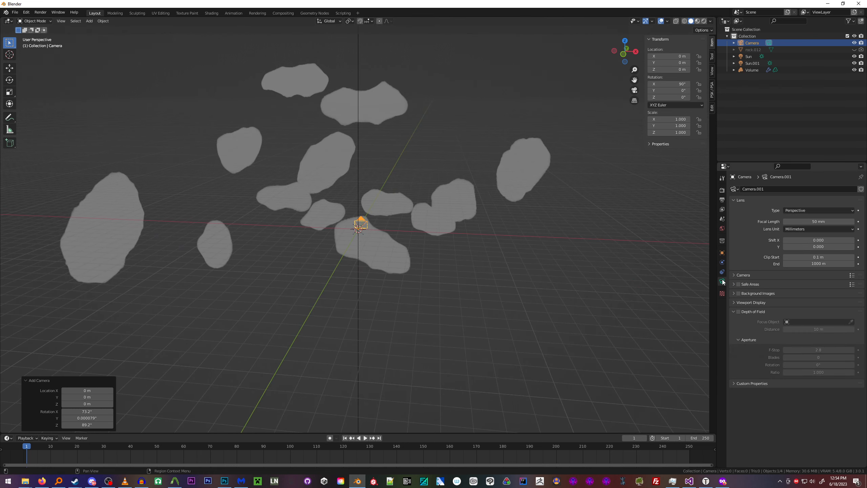
click(807, 211)
click(807, 211)
click(810, 228)
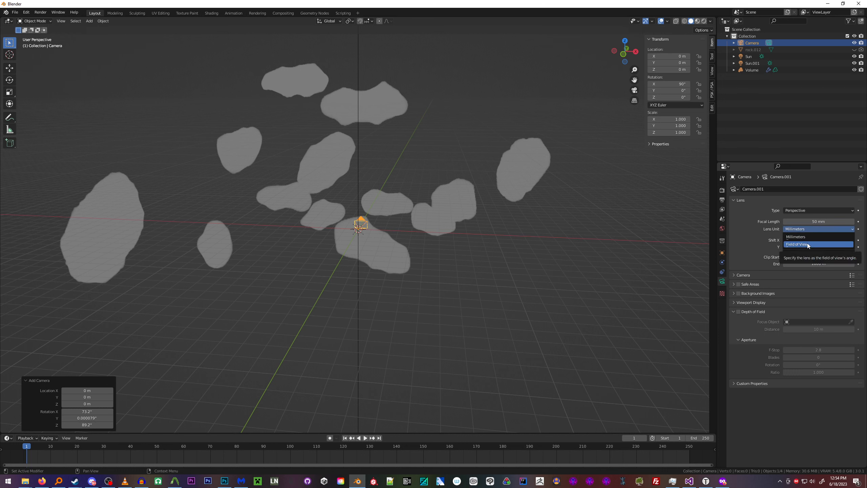
click(807, 242)
click(819, 221)
text(90)
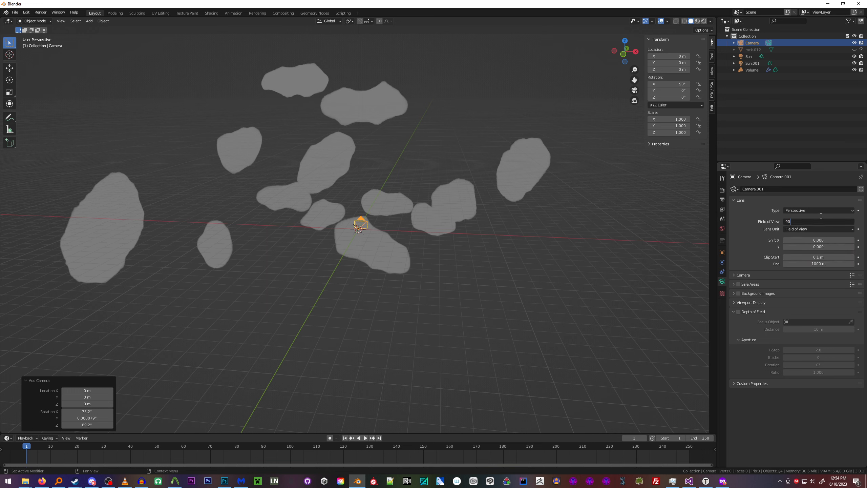
key(Return)
Set the output resolution to 1024 × 1024 px
click(723, 200)
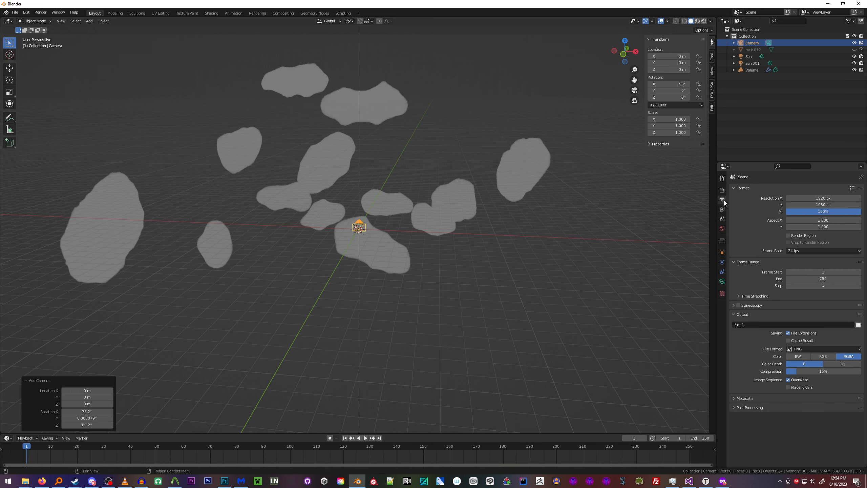
click(809, 198)
text(1024)
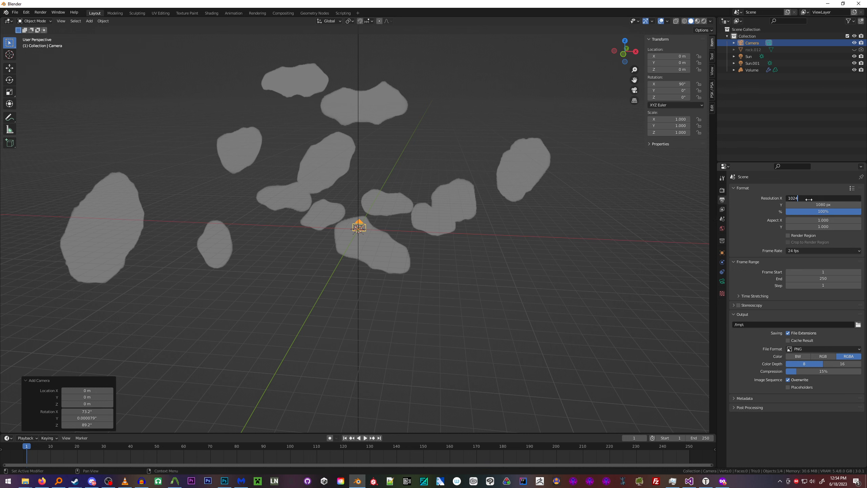
key(Return)
click(810, 205)
text(1024)
key(Return)
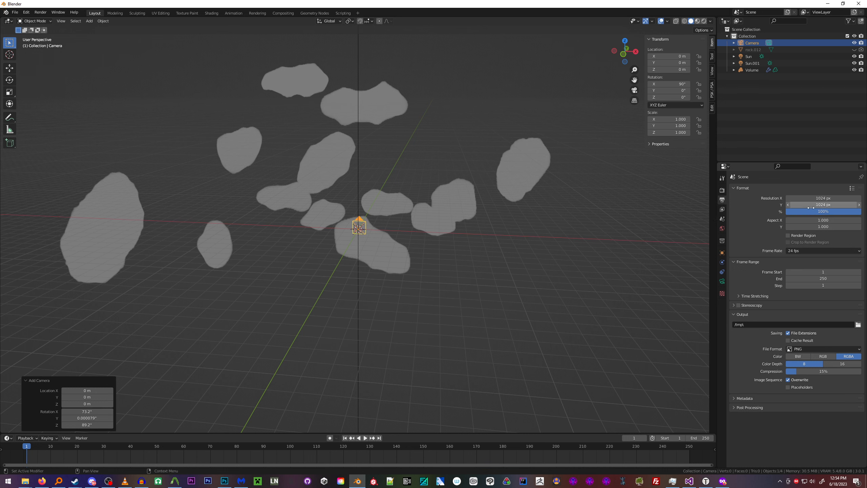
Enable the Transparent film option in the Cycles render settings
middle_drag(460, 174, 415, 203)
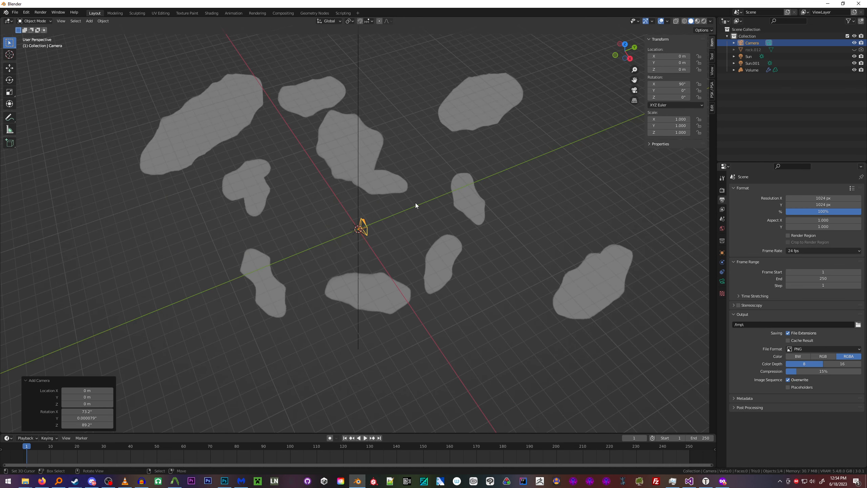
scroll(415, 203, up, 5)
middle_drag(427, 204, 471, 195)
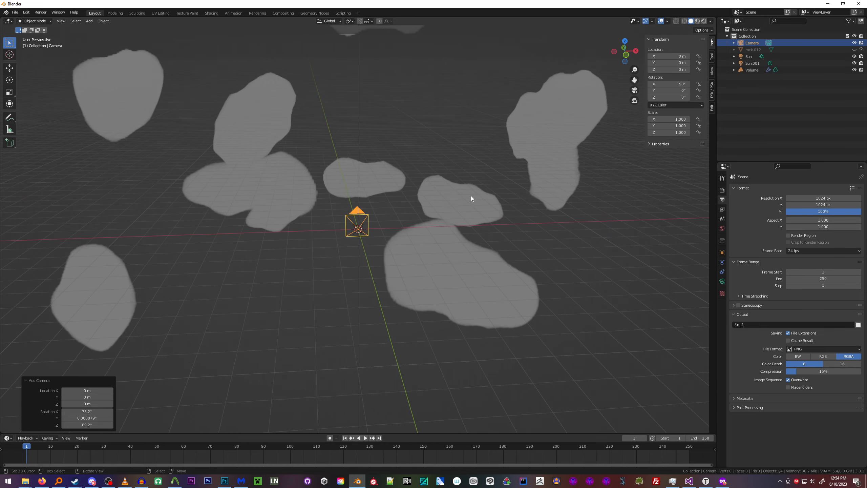
scroll(471, 195, down, 2)
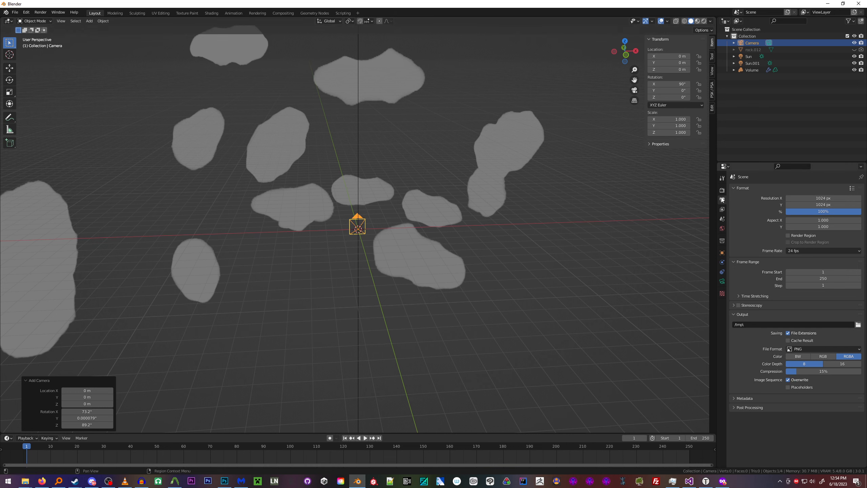
click(722, 219)
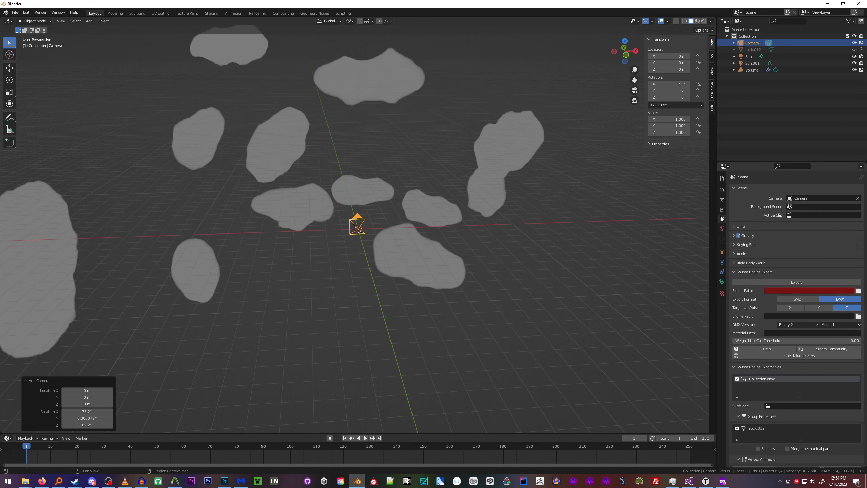
click(722, 190)
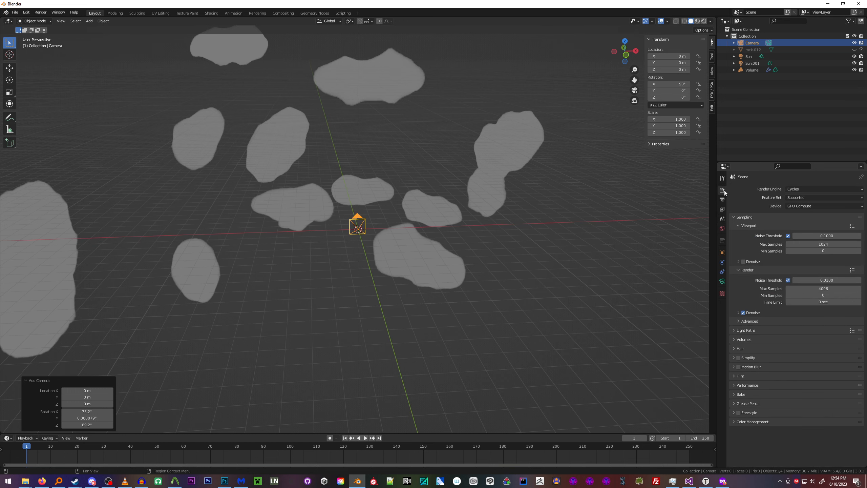
click(733, 375)
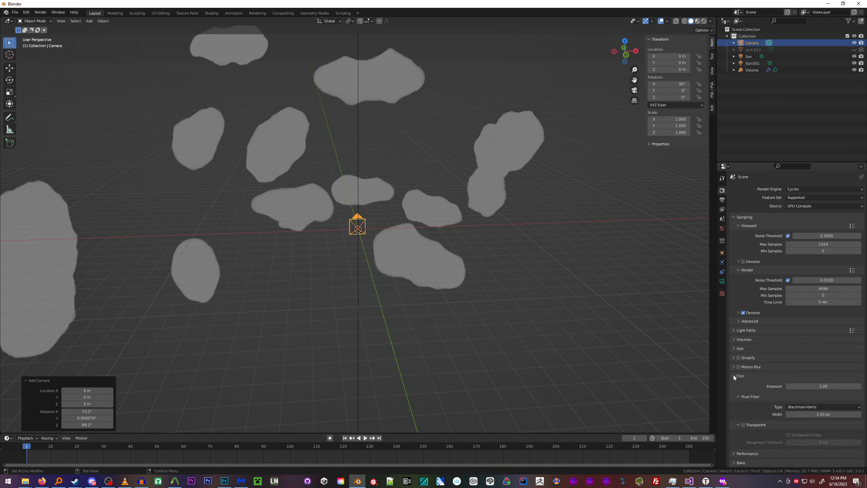
click(742, 424)
Render the current frame from the camera and inspect the cloud image up close
middle_drag(464, 176, 398, 194)
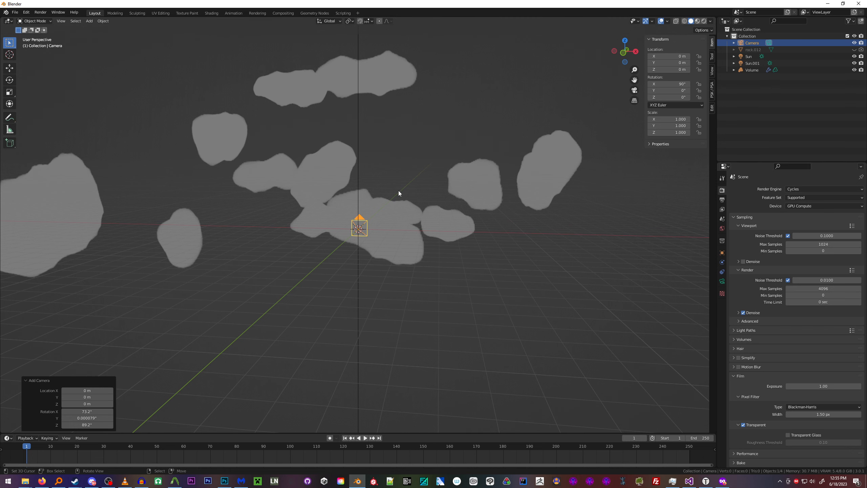
middle_drag(398, 191, 376, 198)
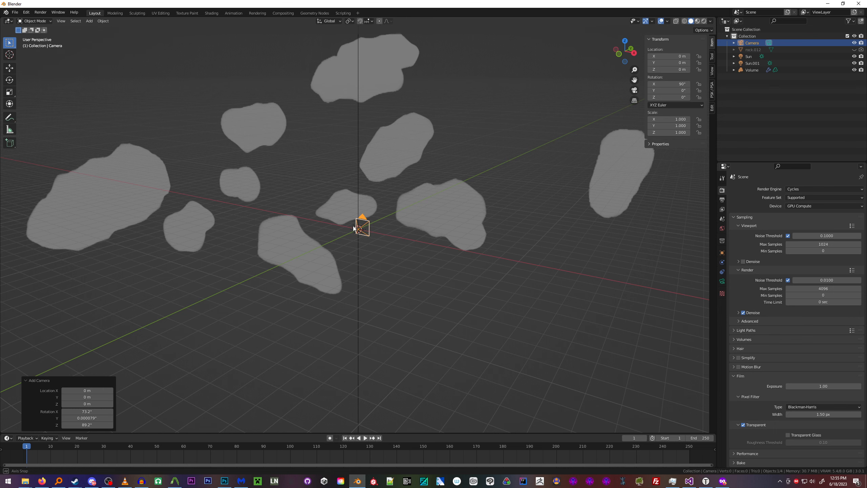
middle_drag(258, 202, 394, 151)
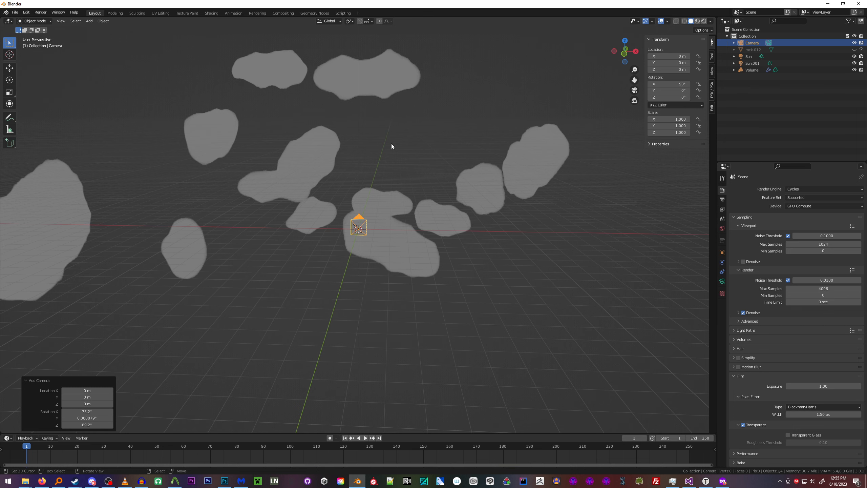
key(F12)
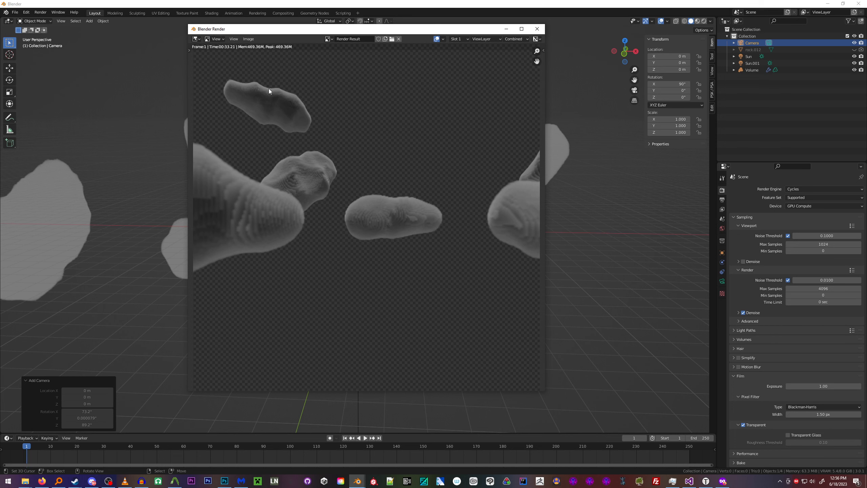
drag(273, 30, 290, 28)
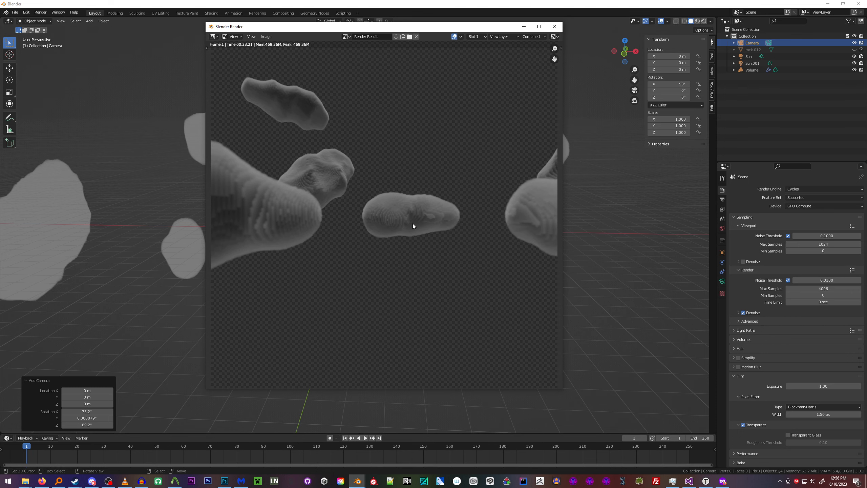
scroll(412, 224, up, 5)
scroll(433, 243, down, 6)
Save the rendered image as a PNG named clouds_example_forward in the Documents folder
click(266, 37)
click(290, 84)
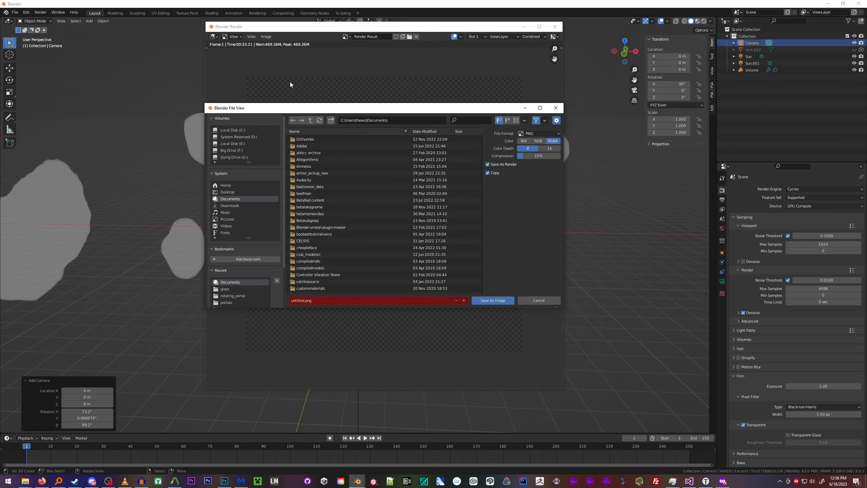
click(385, 297)
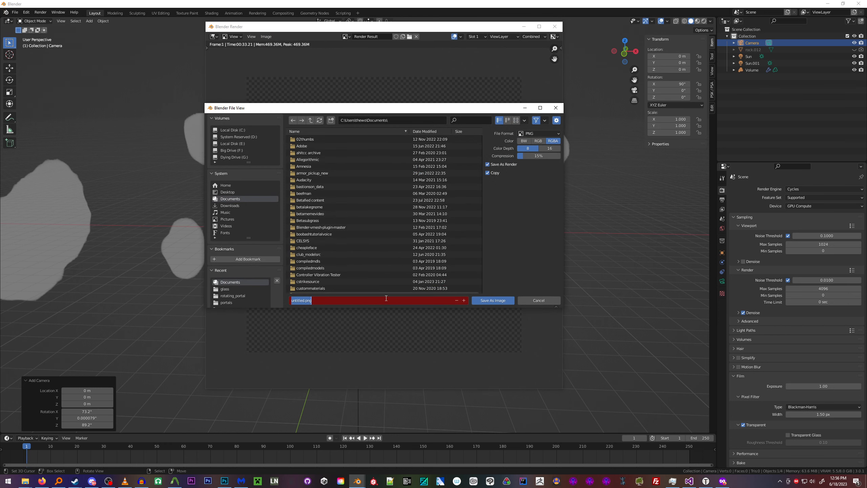
text(clouds_example_forward)
key(Return)
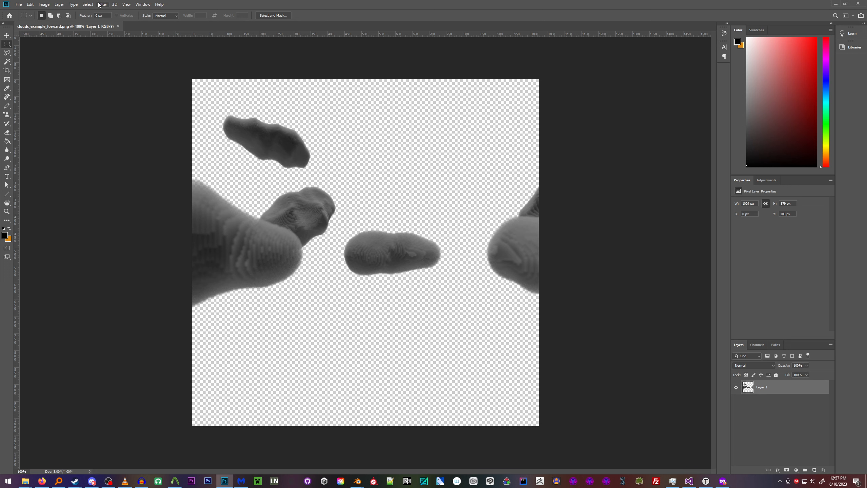
In Photoshop, add a layer mask from transparency to the clouds_example_forward.png layer
click(64, 4)
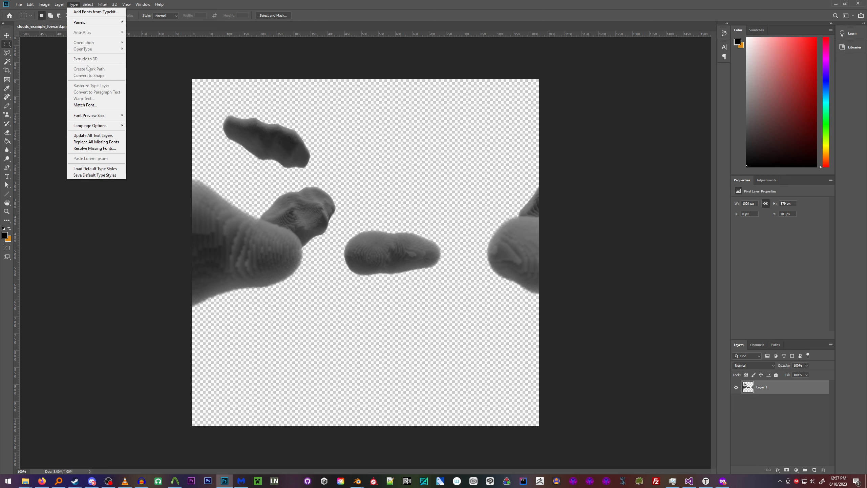
mouse_move(116, 111)
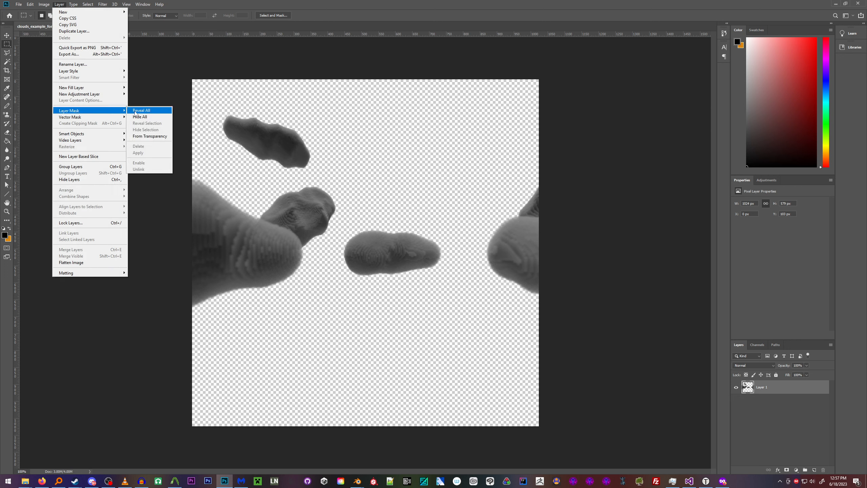
click(149, 135)
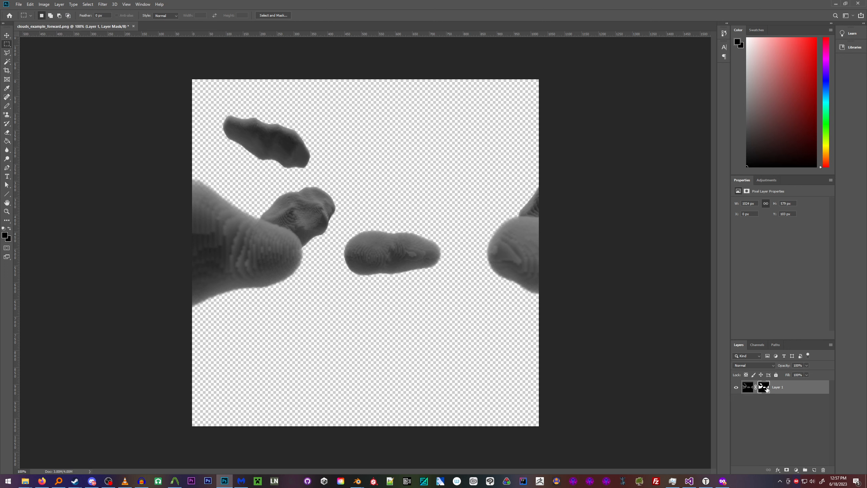
Copy the whole content of the cloud layer's mask and paste it as a new layer above
alt+click(766, 392)
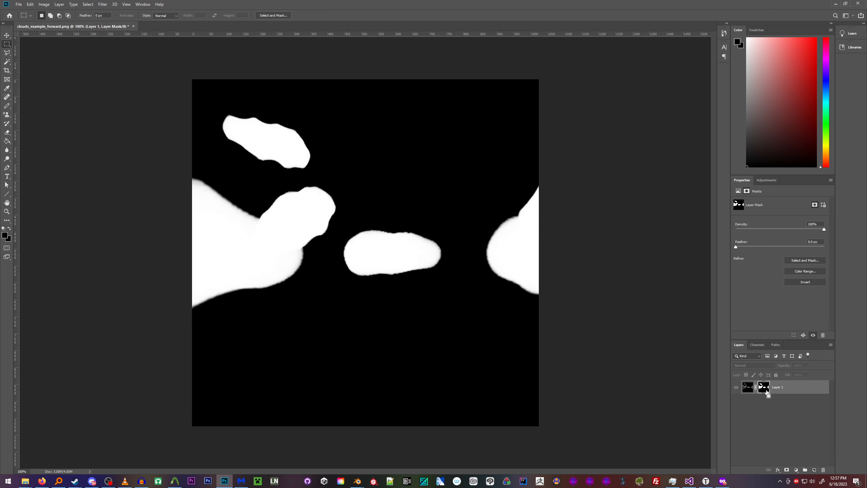
key(ctrl+a)
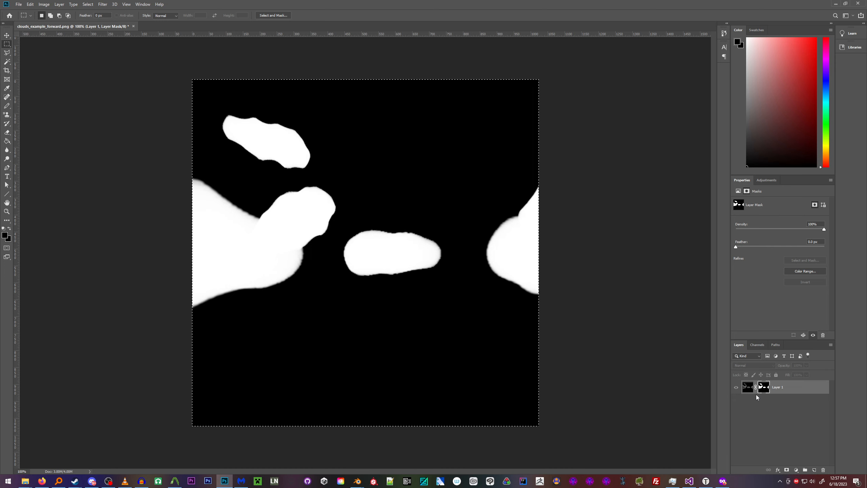
click(760, 410)
key(ctrl+v)
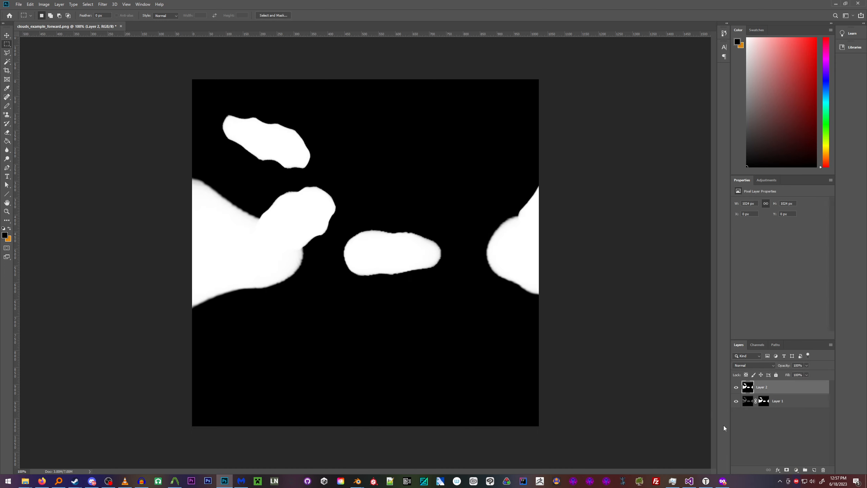
Hide the pasted mask layer and apply a Gaussian Blur with a 10-pixel radius to the Layer 1 cloud image
click(735, 388)
click(745, 403)
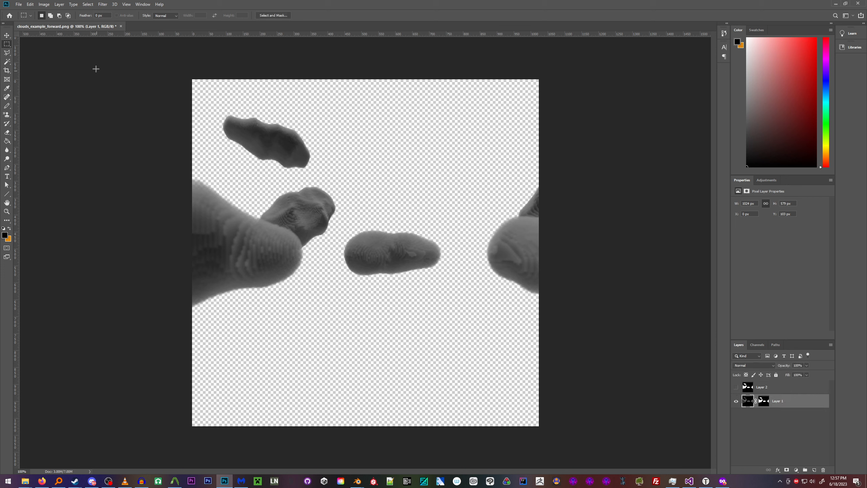
click(103, 4)
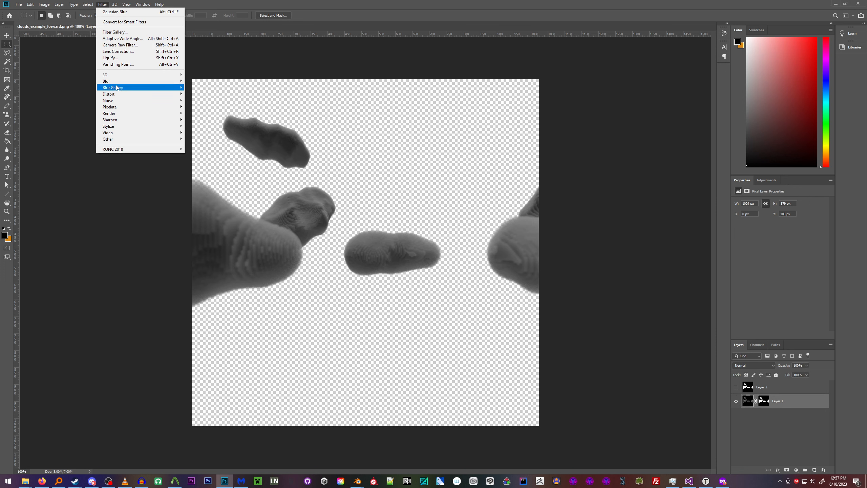
mouse_move(118, 83)
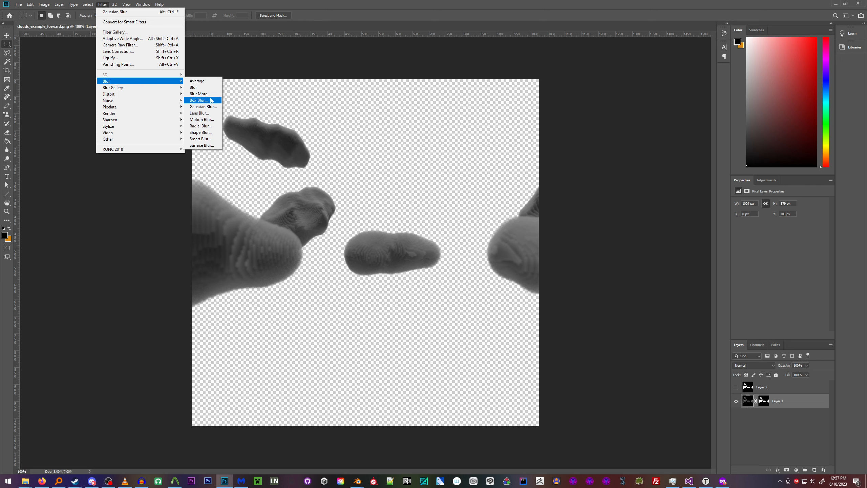
click(200, 108)
click(476, 74)
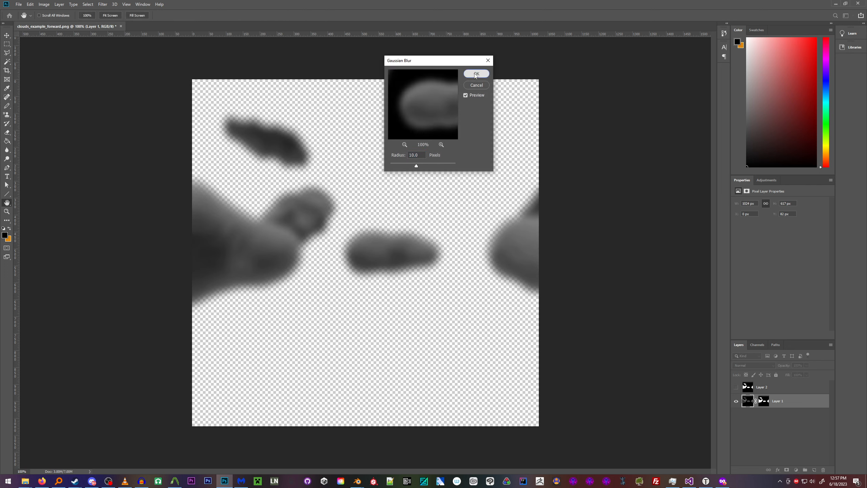
key(m)
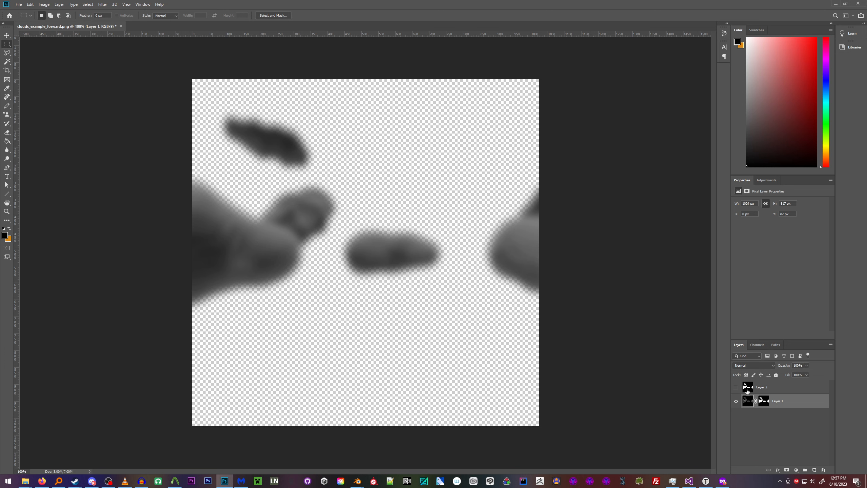
Copy the sharp mask image from Layer 2 into Layer 1's mask, then hide Layer 2 and check the cloud edges
click(736, 387)
click(746, 389)
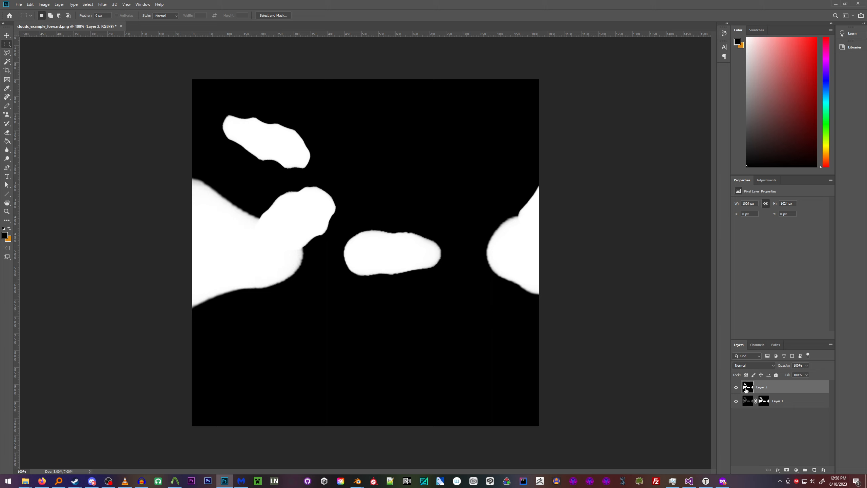
ctrl+click(746, 390)
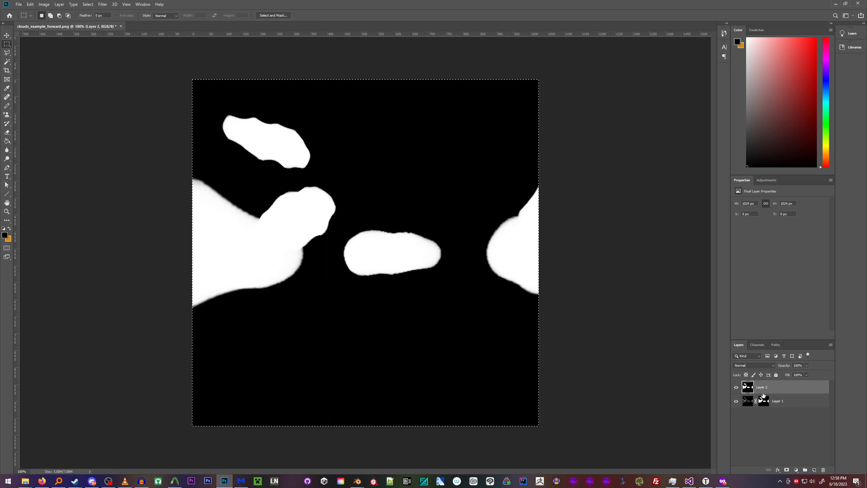
click(764, 403)
alt+click(766, 404)
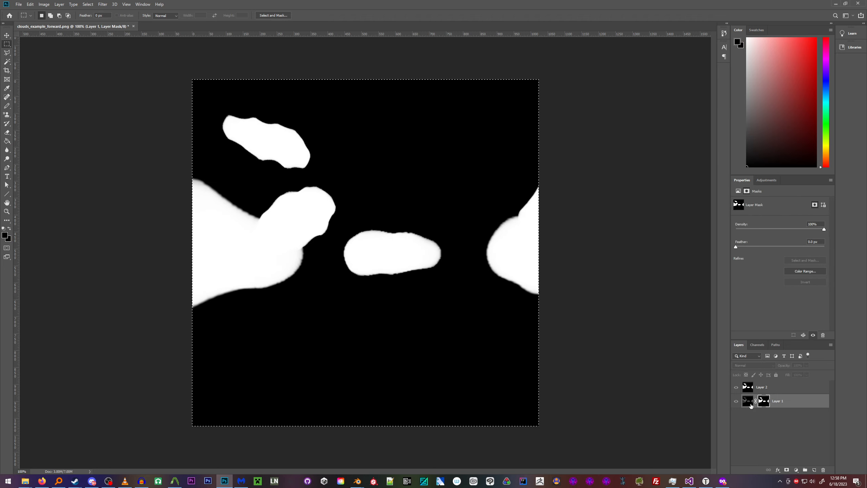
click(748, 402)
click(736, 387)
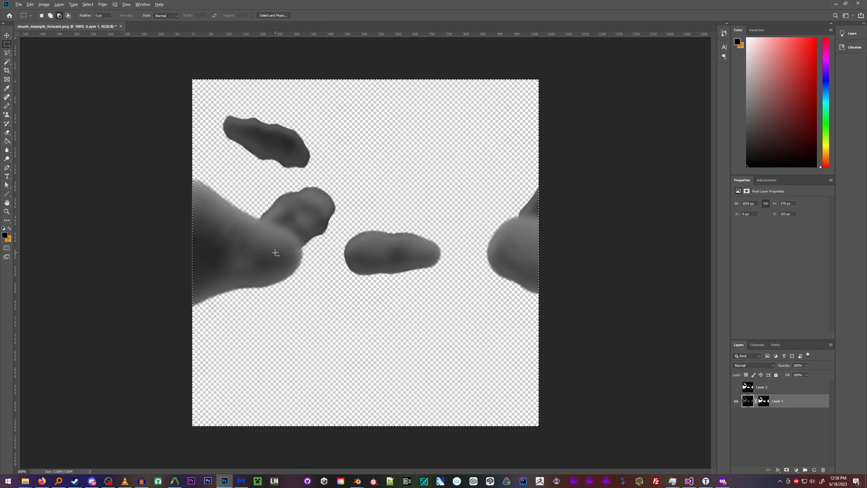
alt+scroll(284, 242, up, 1)
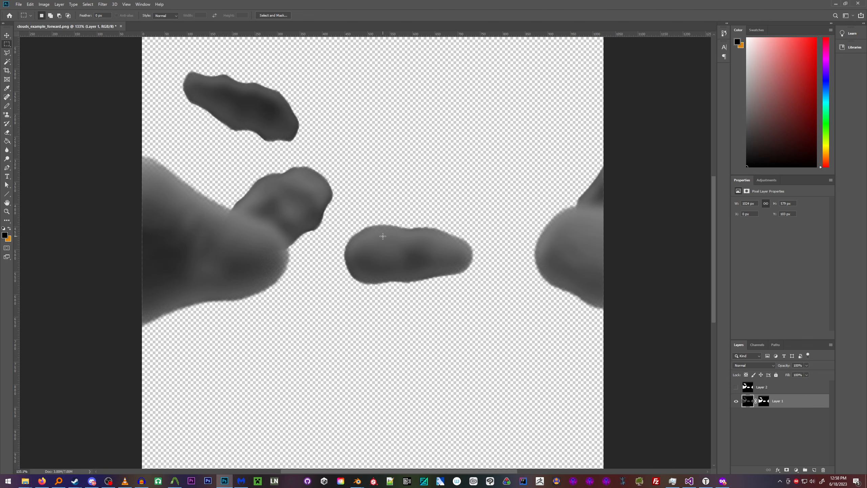
alt+scroll(382, 224, down, 2)
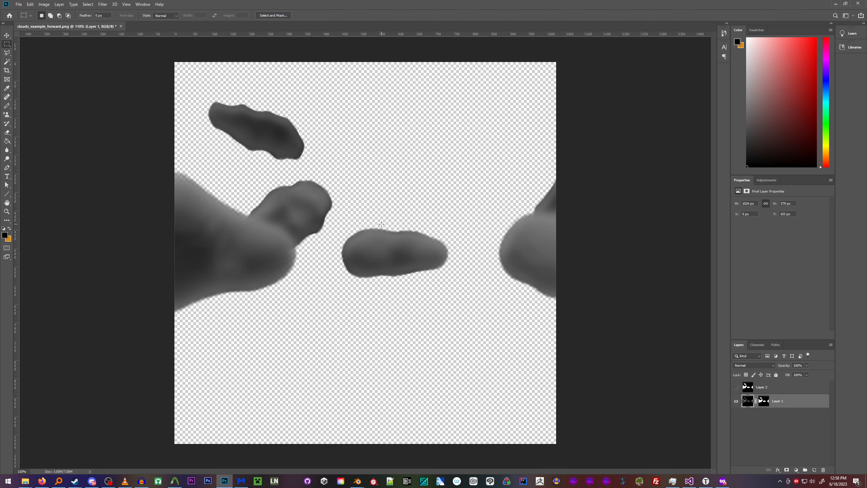